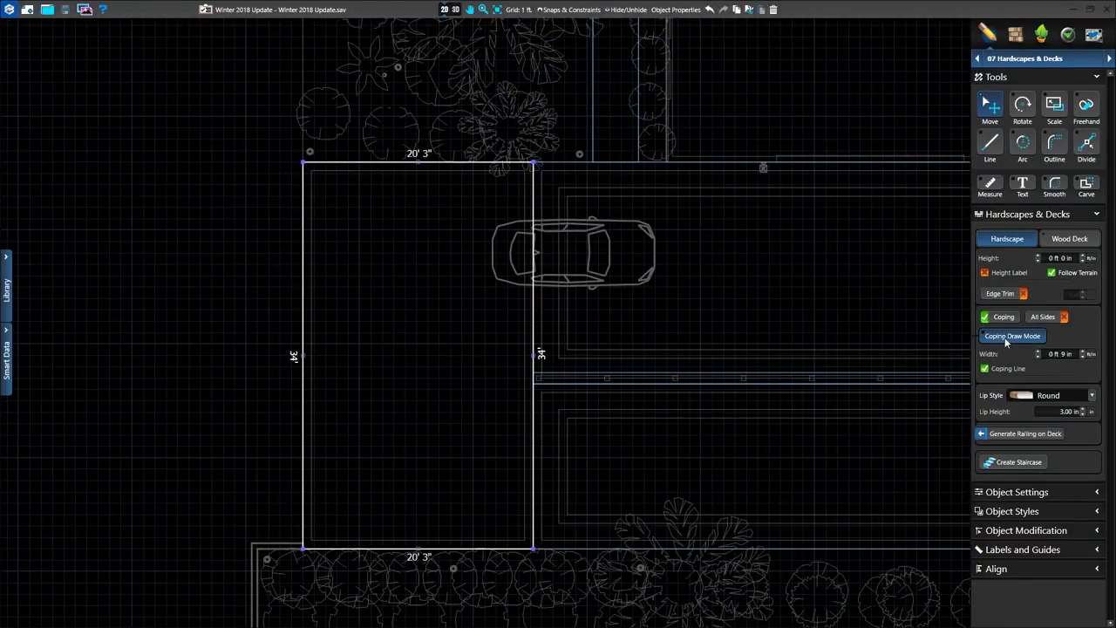
Step: Trace a closed coping outline inside the rectangular paved area and view it in 3D
{"action": "left_click", "coordinate": [1010, 338]}
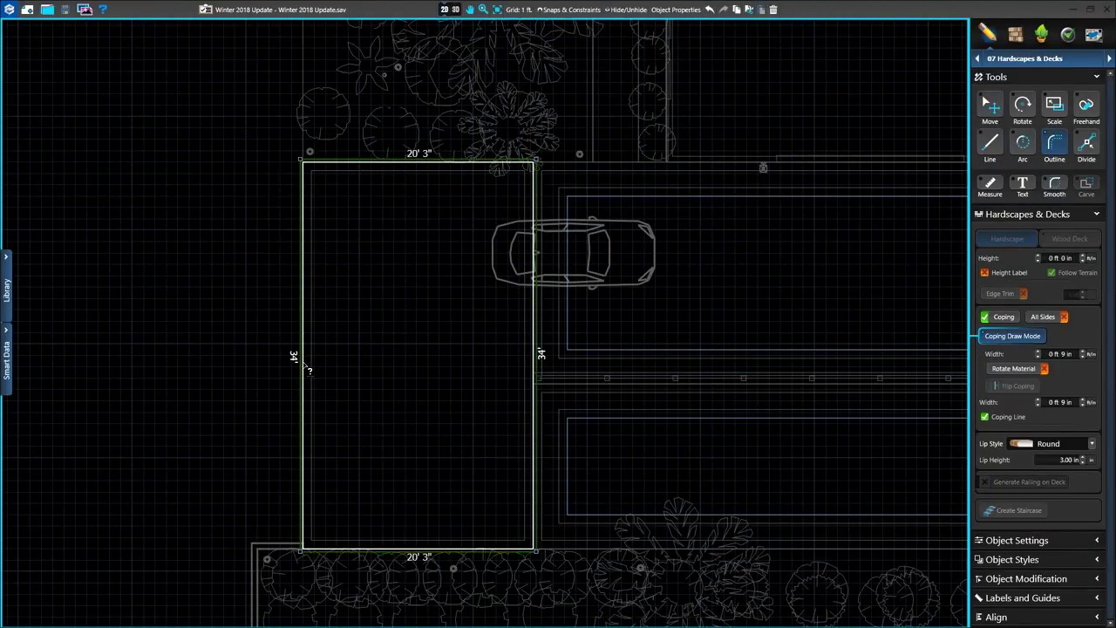
{"action": "left_click", "coordinate": [337, 353]}
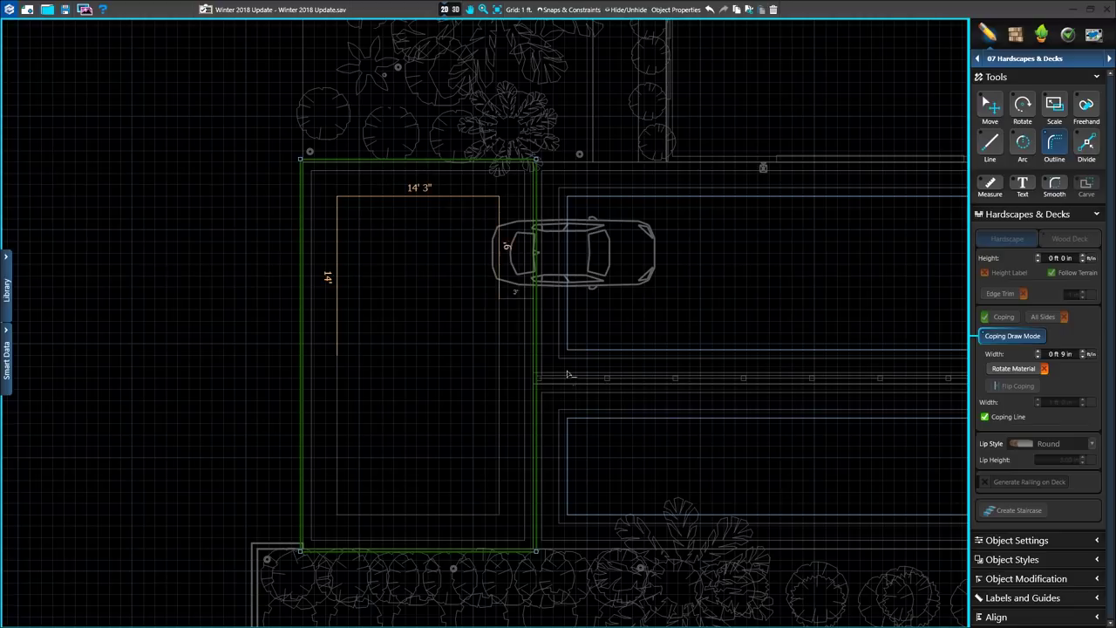
{"action": "left_click", "coordinate": [333, 350]}
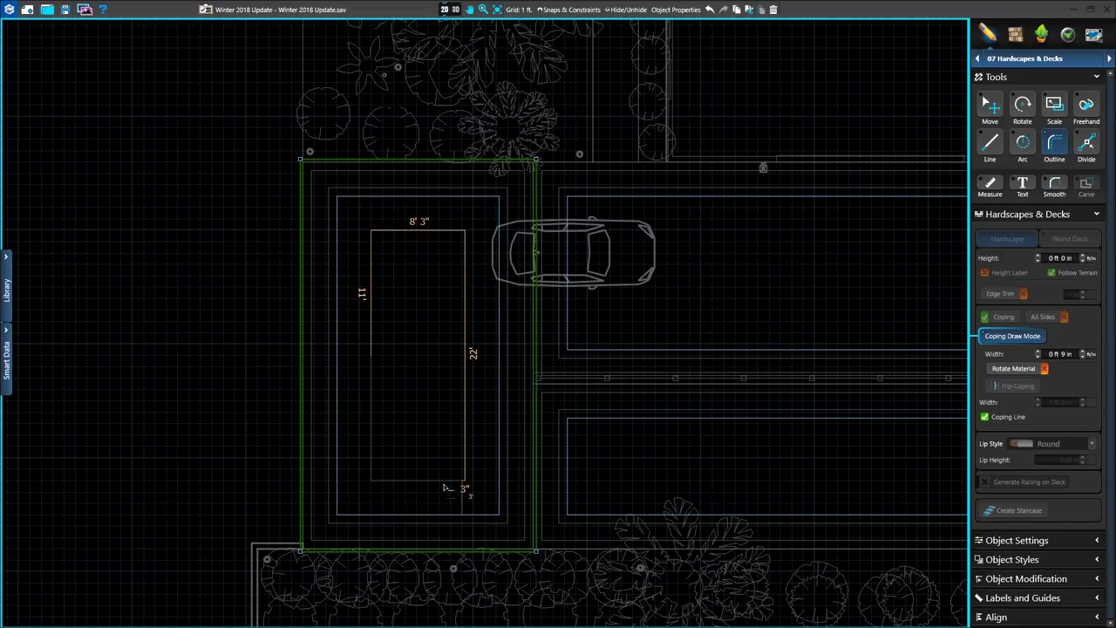
{"action": "left_click", "coordinate": [361, 351]}
{"action": "left_click", "coordinate": [454, 8]}
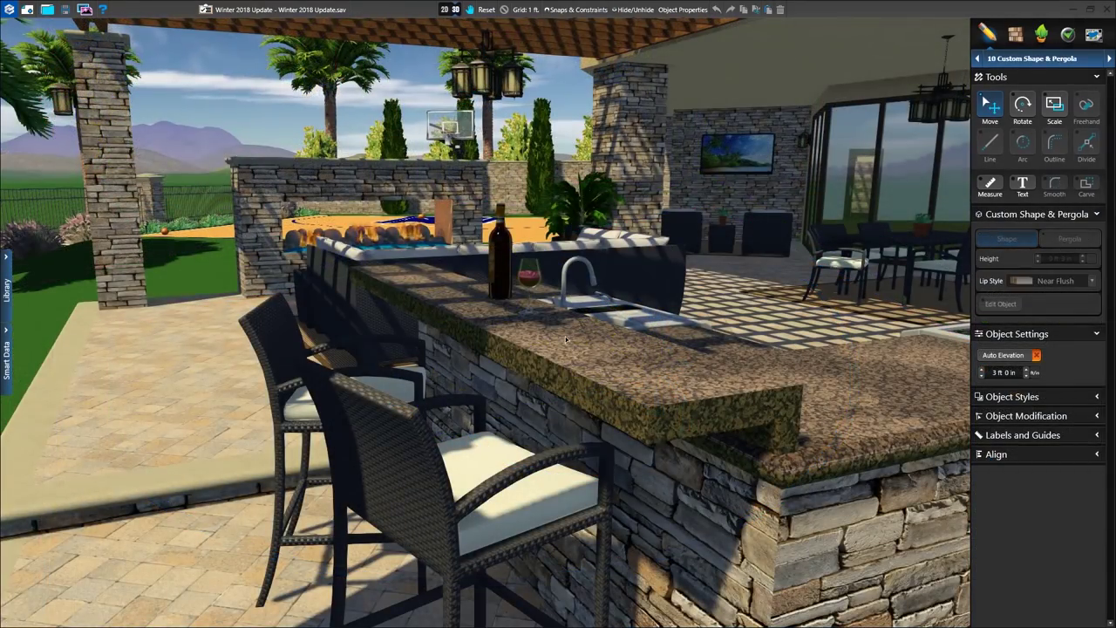
Step: Set the bar countertop's lip style to Custom after trying Square, Round and Half Round
{"action": "left_click", "coordinate": [566, 339]}
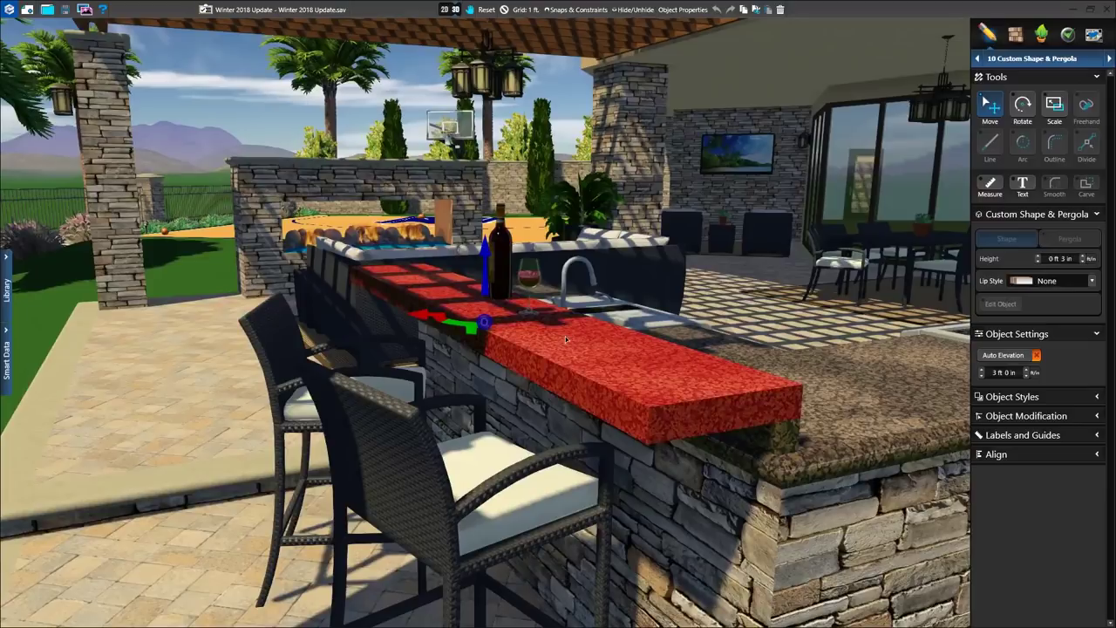
{"action": "left_click", "coordinate": [1070, 283]}
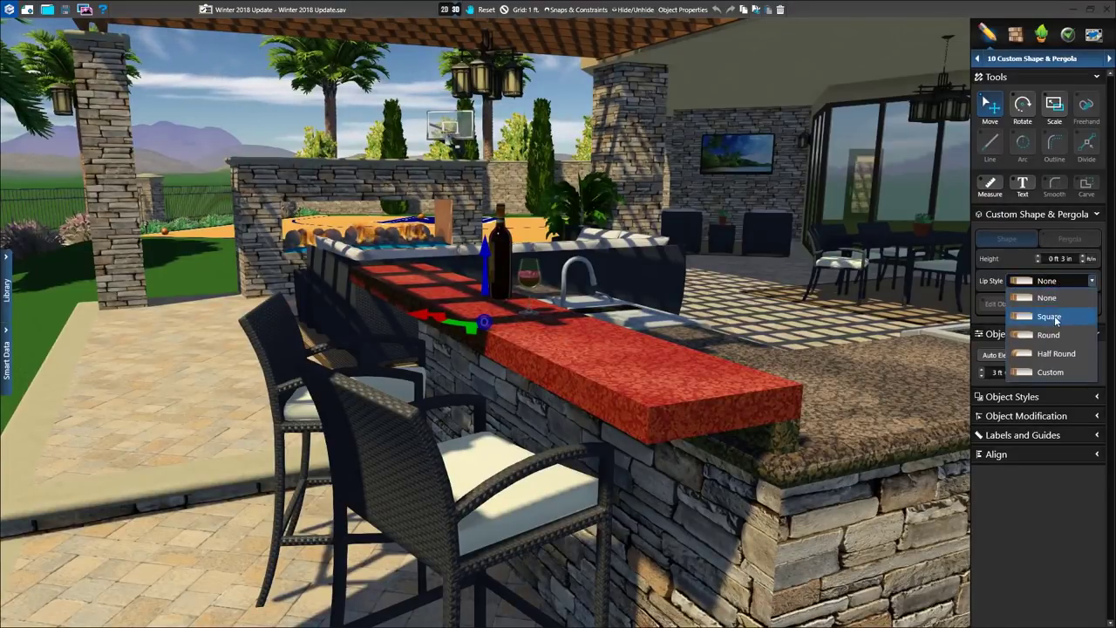
{"action": "left_click", "coordinate": [1055, 316]}
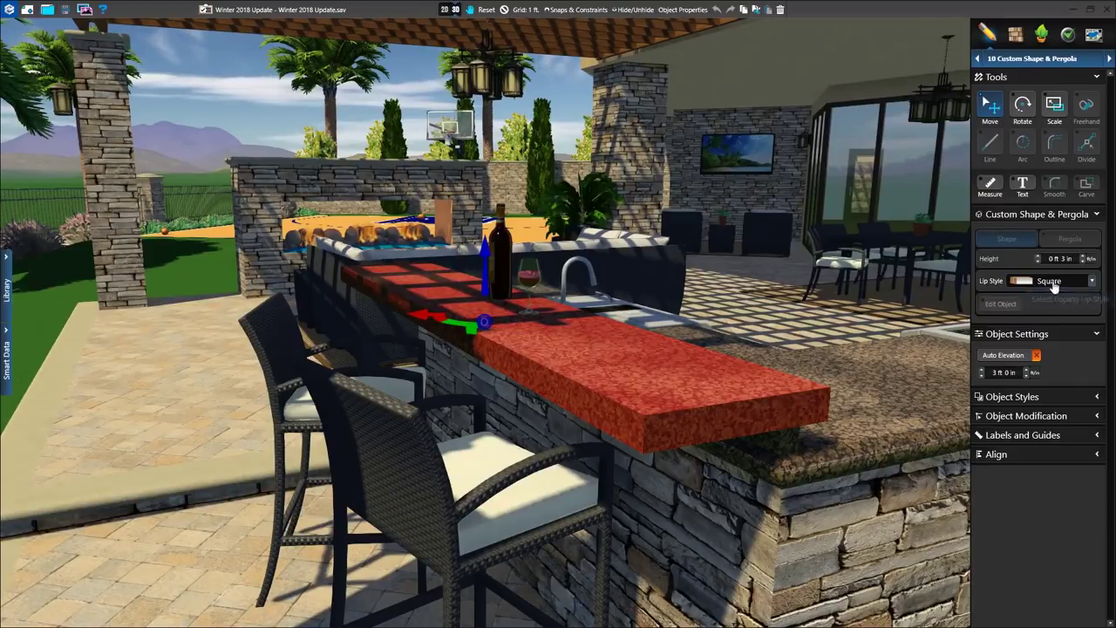
{"action": "left_click", "coordinate": [1055, 284]}
{"action": "left_click", "coordinate": [1048, 336]}
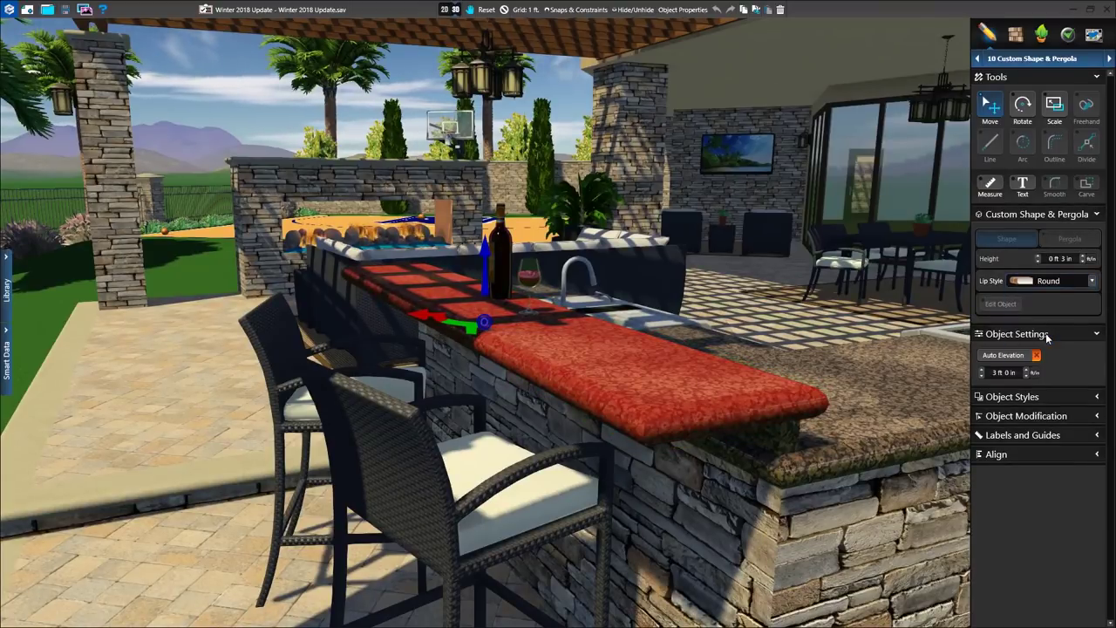
{"action": "left_click", "coordinate": [1051, 283]}
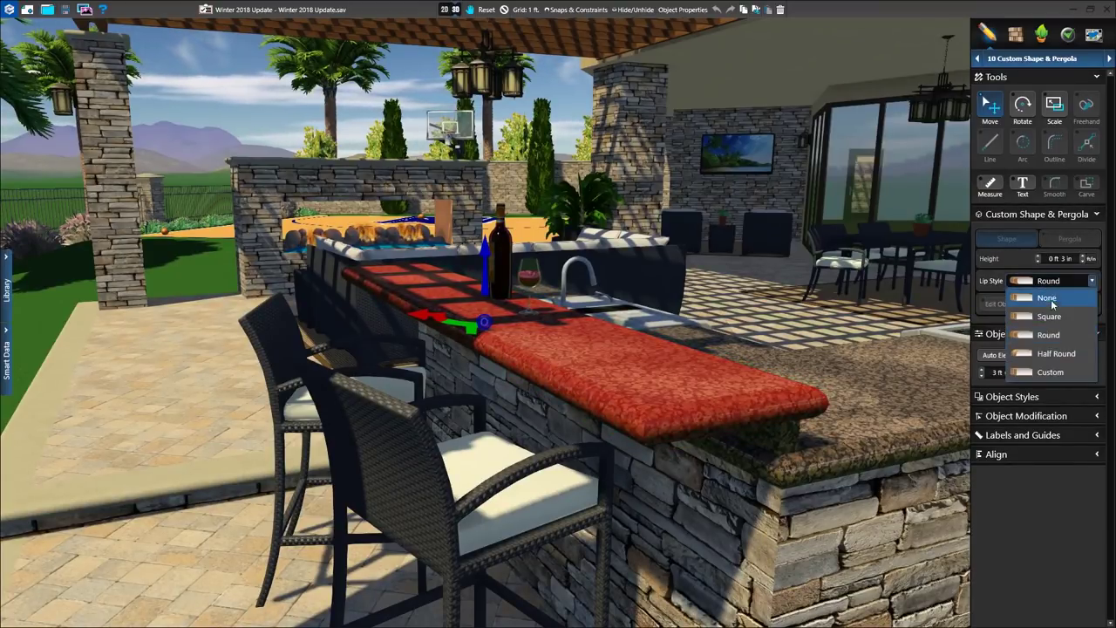
{"action": "left_click", "coordinate": [1049, 354]}
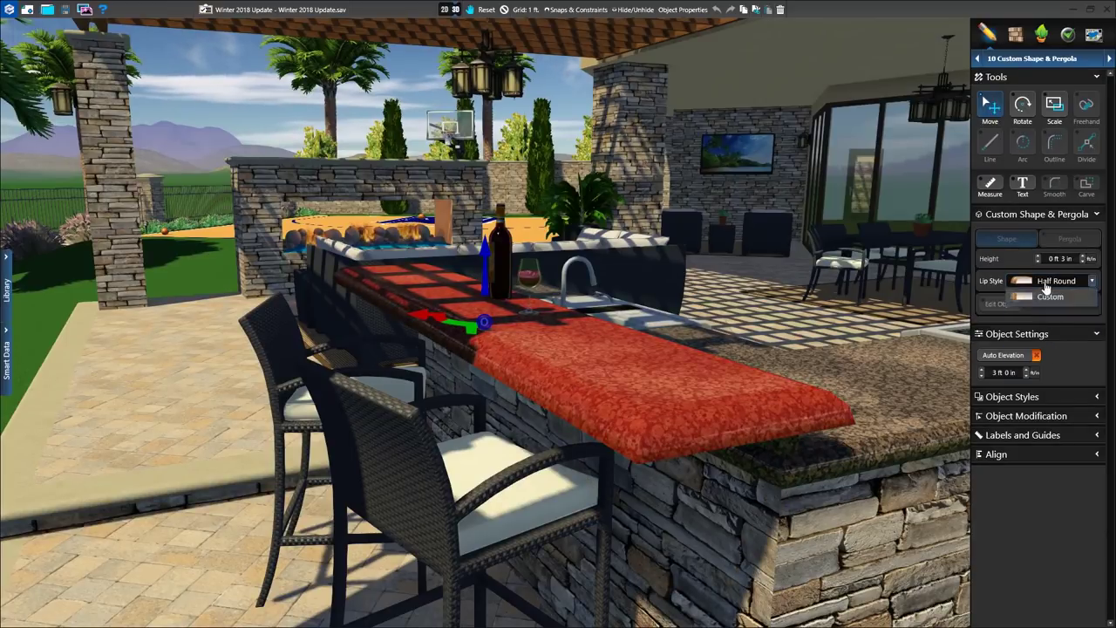
{"action": "left_click", "coordinate": [1051, 281]}
{"action": "left_click", "coordinate": [1038, 372]}
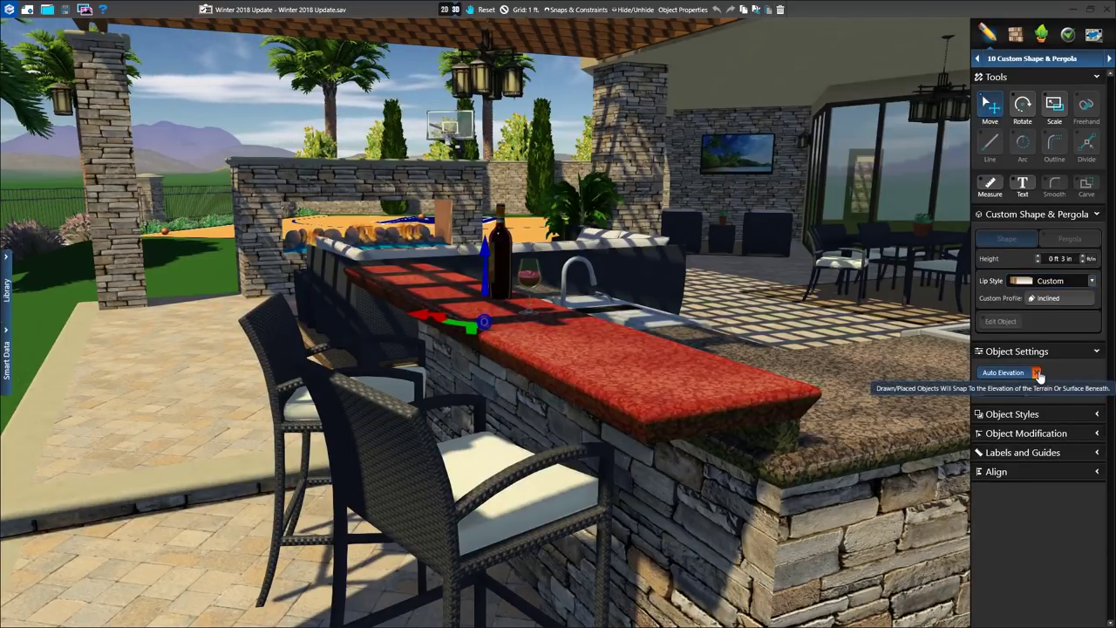
Step: Thicken the countertop slab beyond its original 3 inches
{"action": "left_click", "coordinate": [1083, 258]}
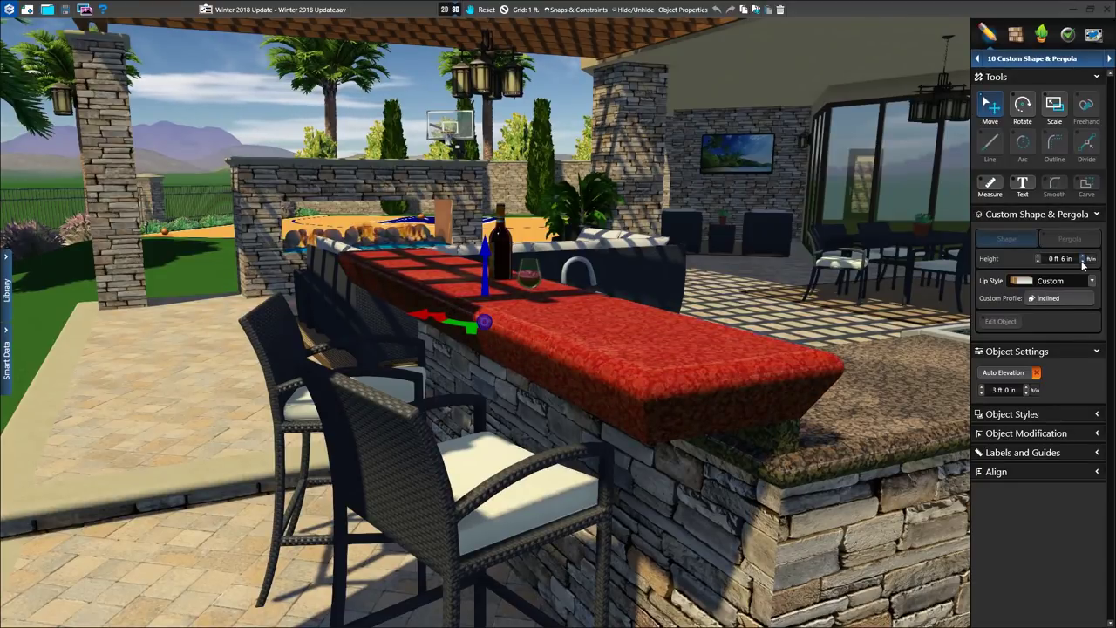
{"action": "left_click", "coordinate": [1083, 261]}
{"action": "left_click", "coordinate": [1083, 262]}
{"action": "left_click", "coordinate": [1083, 263]}
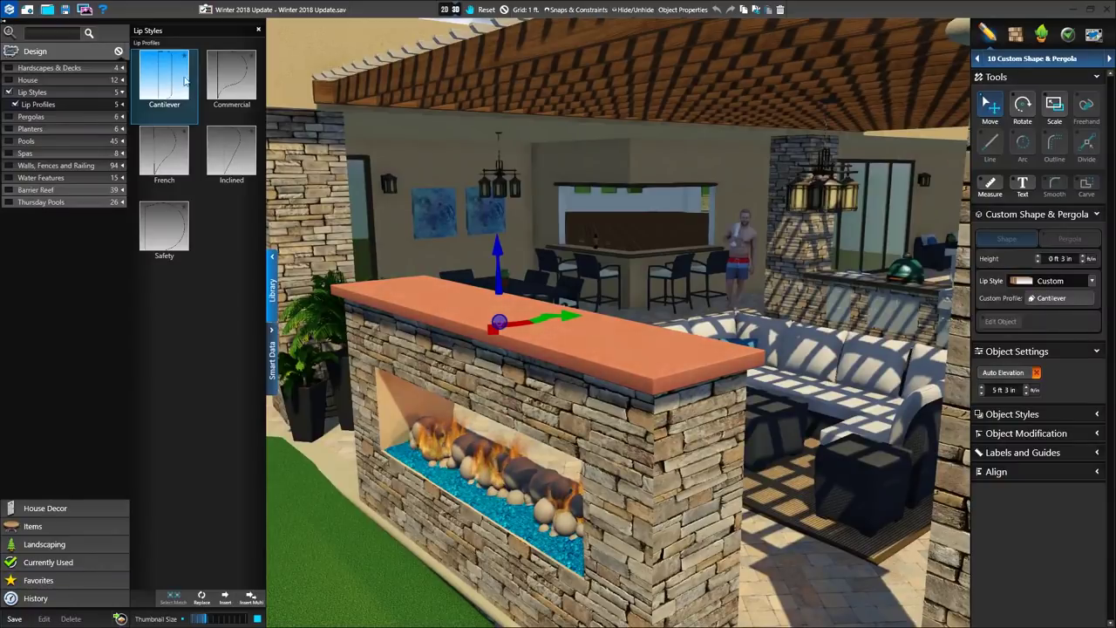
Step: Change the fireplace cap's lip profile from Commercial to French in Lip Profiles
{"action": "left_click", "coordinate": [241, 78]}
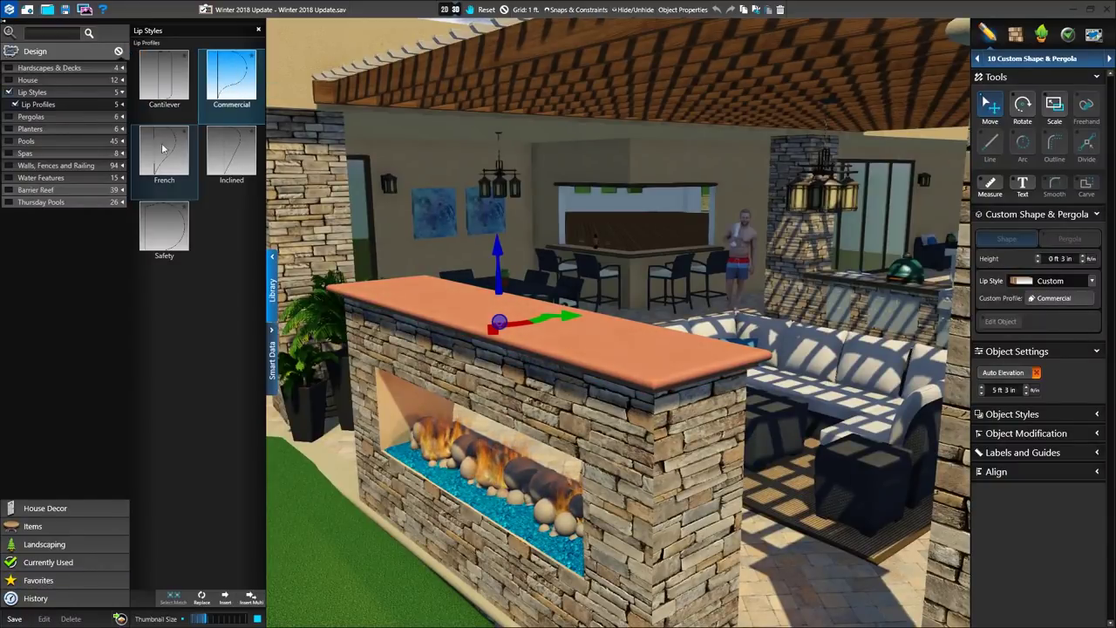
{"action": "left_click", "coordinate": [157, 157]}
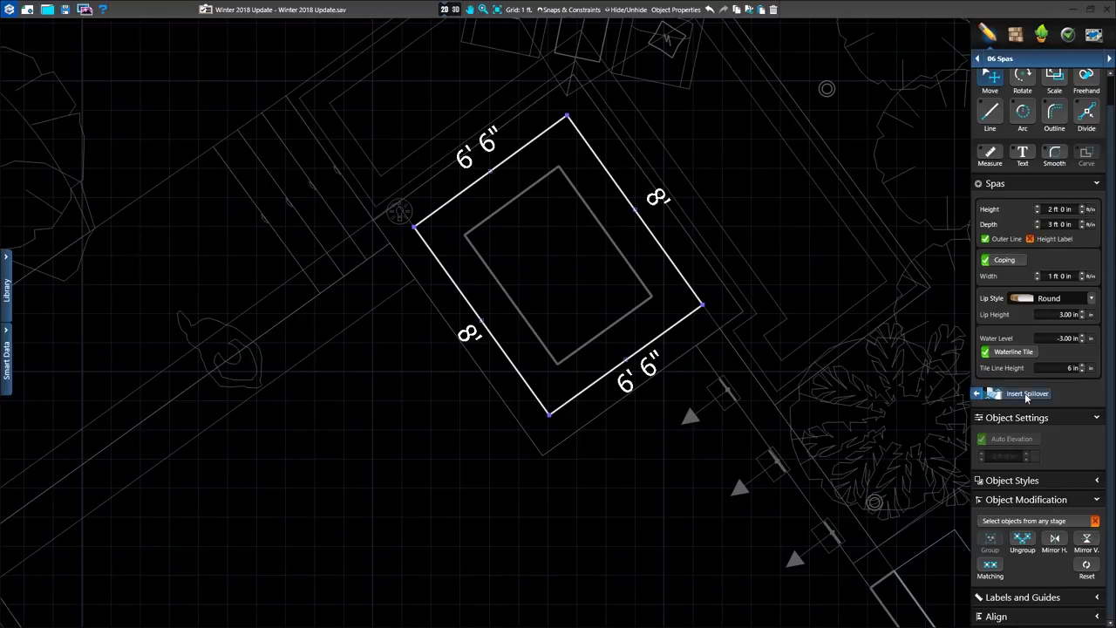
{"action": "left_click", "coordinate": [1027, 394]}
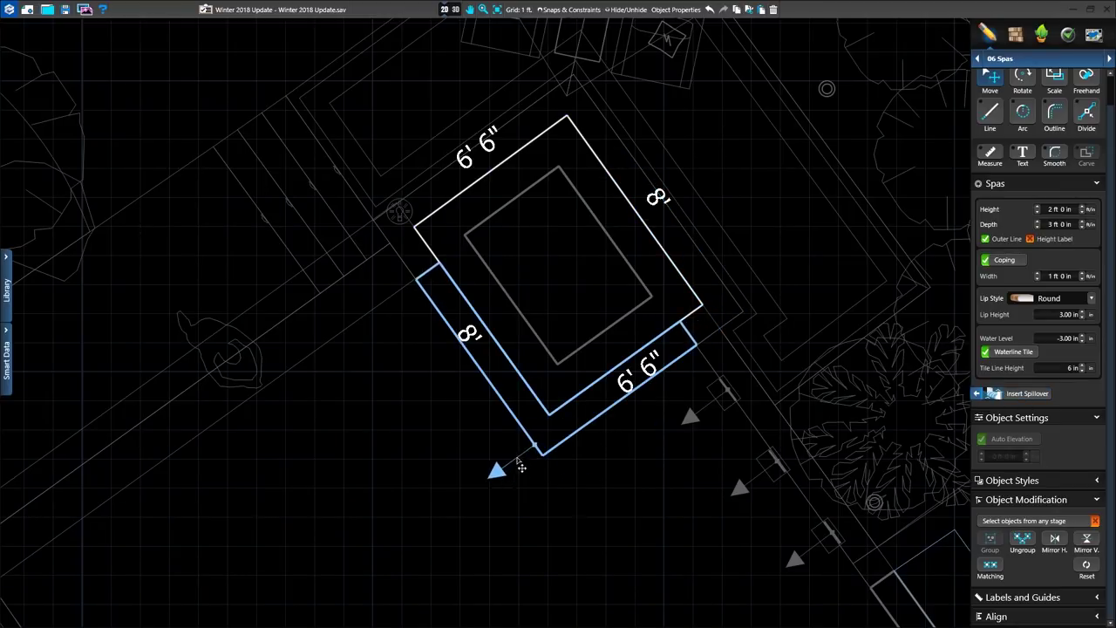
Step: Place a tiered spillover along the spa's two lower-left edges and preview it in 3D
{"action": "left_click", "coordinate": [506, 453]}
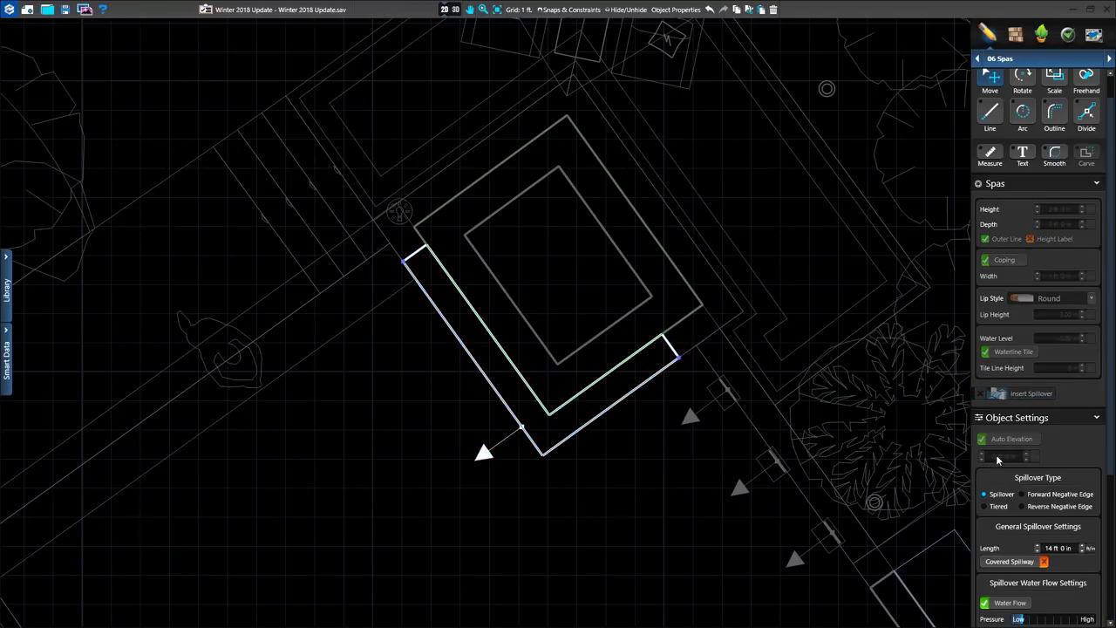
{"action": "scroll", "coordinate": [1090, 402], "scroll_direction": "down", "scroll_amount": 5}
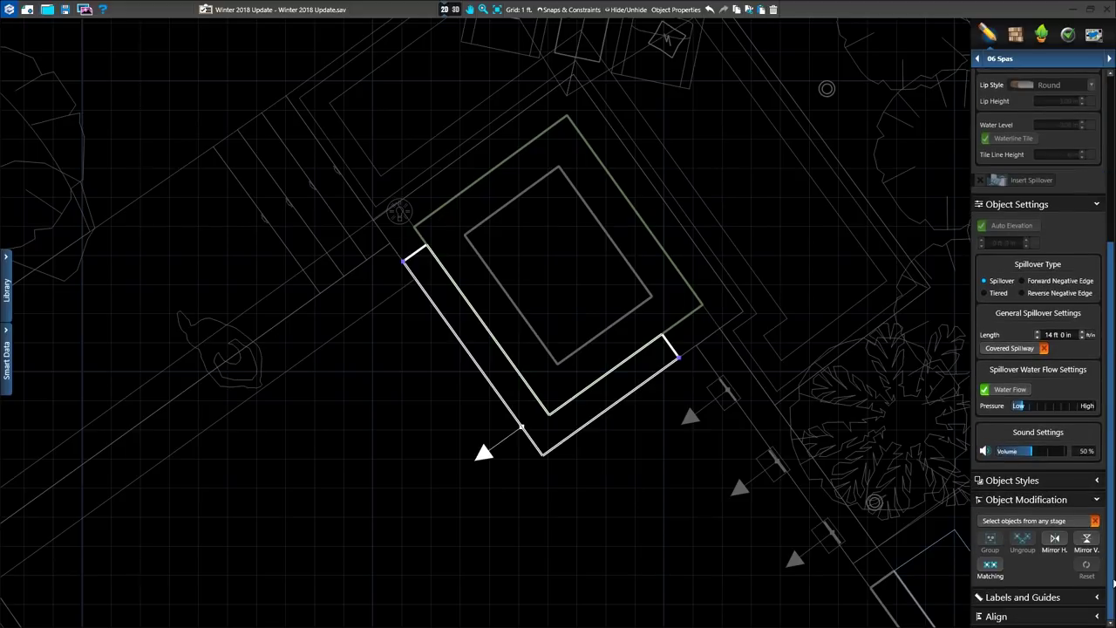
{"action": "left_click", "coordinate": [985, 293]}
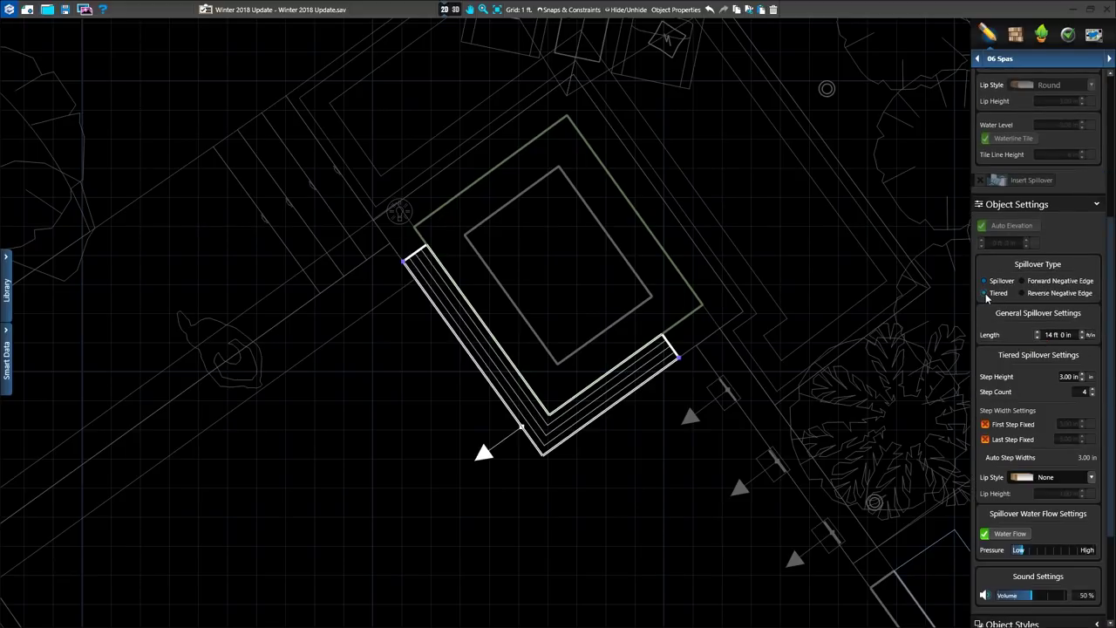
{"action": "left_click", "coordinate": [451, 12]}
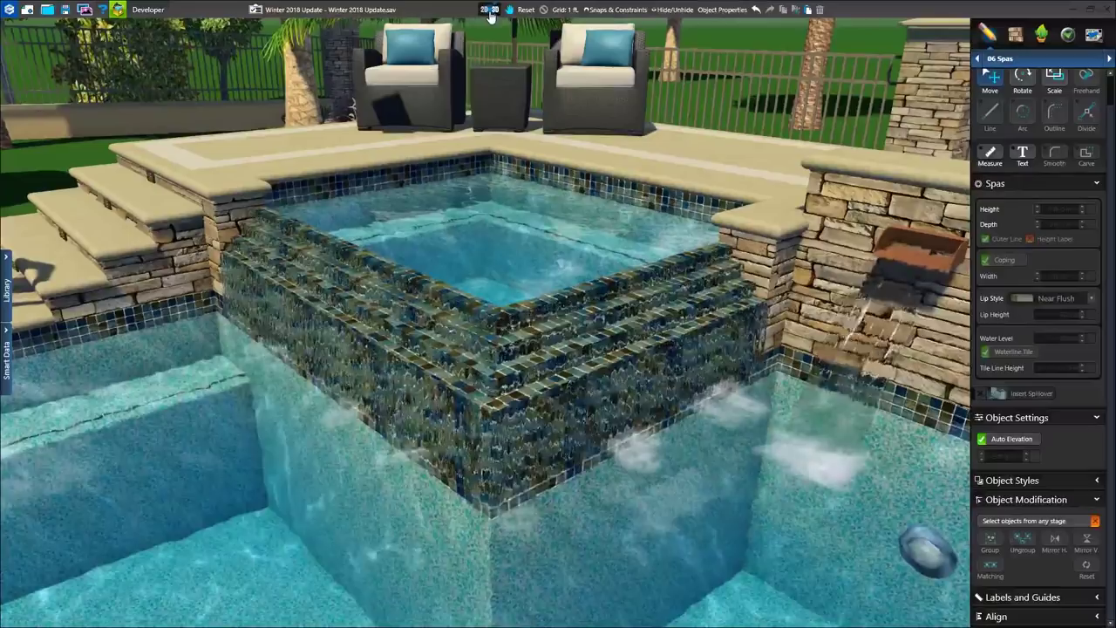
{"action": "left_click", "coordinate": [487, 10]}
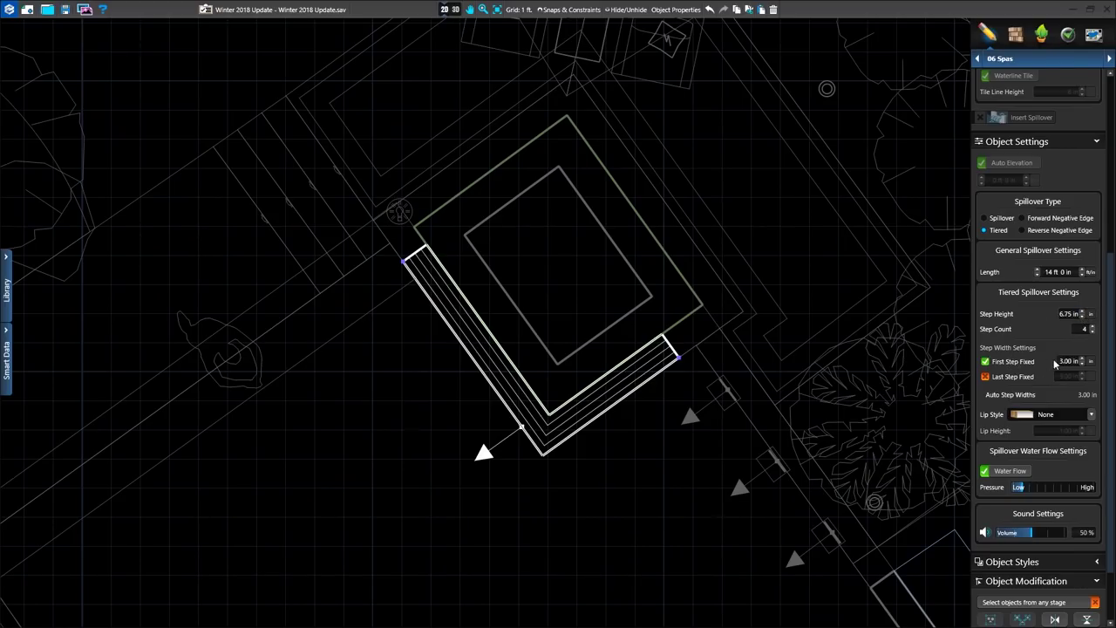
{"action": "type", "text": "6"}
Step: Give the spillover steps a Round lip style and view them in 3D
{"action": "left_click", "coordinate": [1051, 418]}
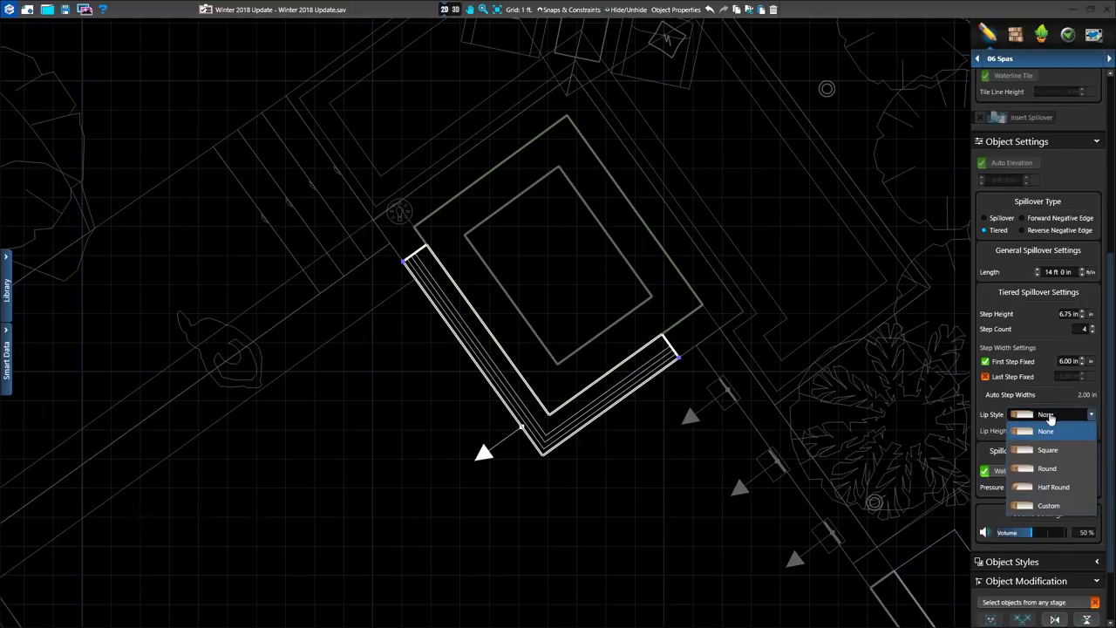
{"action": "left_click", "coordinate": [1048, 470]}
{"action": "left_click", "coordinate": [455, 10]}
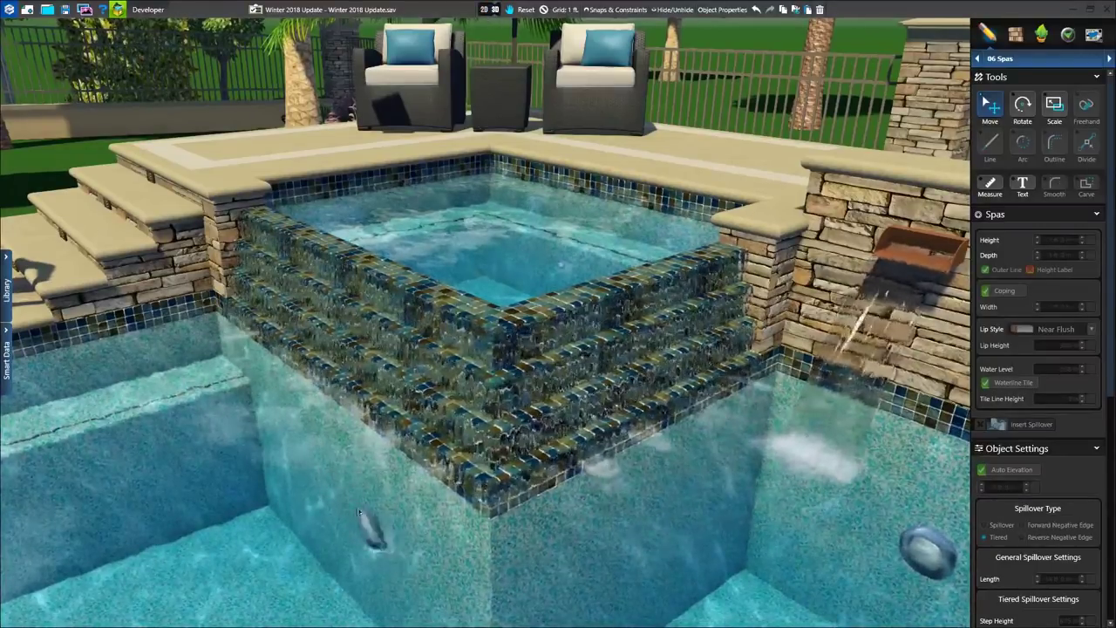
Step: Slide the pool light in the 3D view along the pool wall onto the left wall
{"action": "mouse_move", "coordinate": [371, 528]}
{"action": "left_mouse_down"}
{"action": "mouse_move", "coordinate": [139, 490]}
{"action": "mouse_move", "coordinate": [332, 543]}
{"action": "mouse_move", "coordinate": [126, 497]}
{"action": "left_mouse_up"}
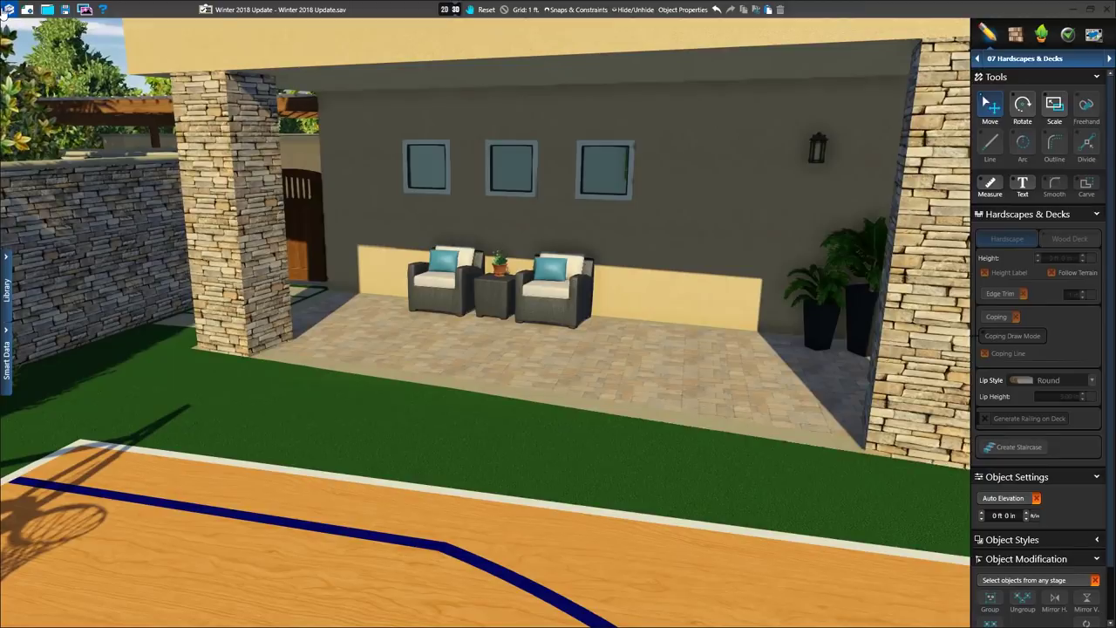
Step: Show the Configuration window's 3D Settings page with the object snap strength slider
{"action": "left_click", "coordinate": [7, 11]}
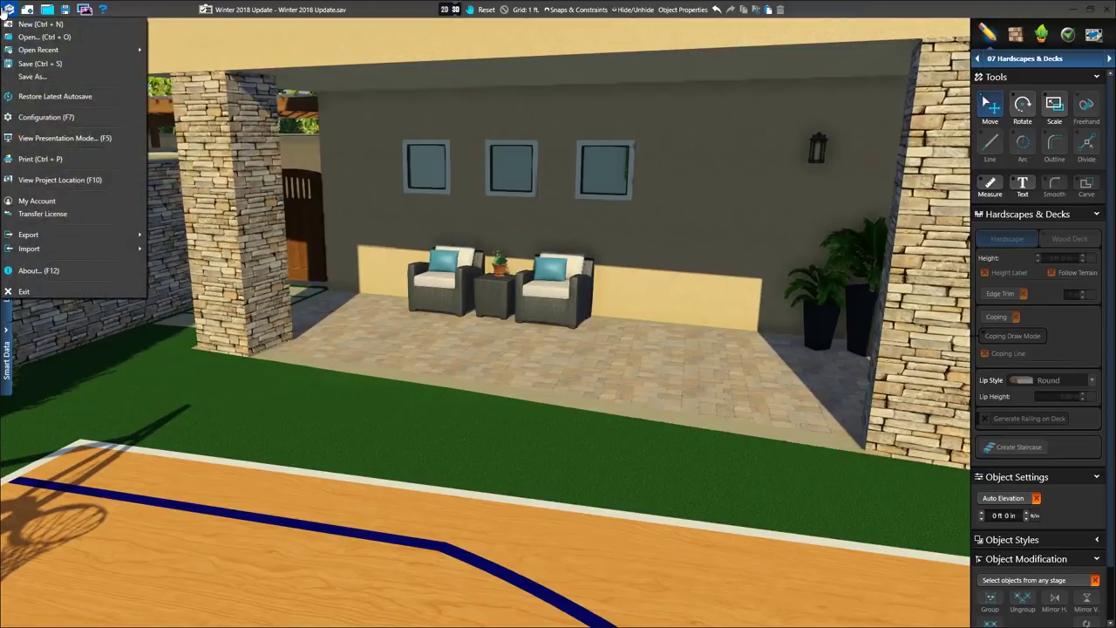
{"action": "left_click", "coordinate": [53, 113]}
{"action": "left_click", "coordinate": [441, 130]}
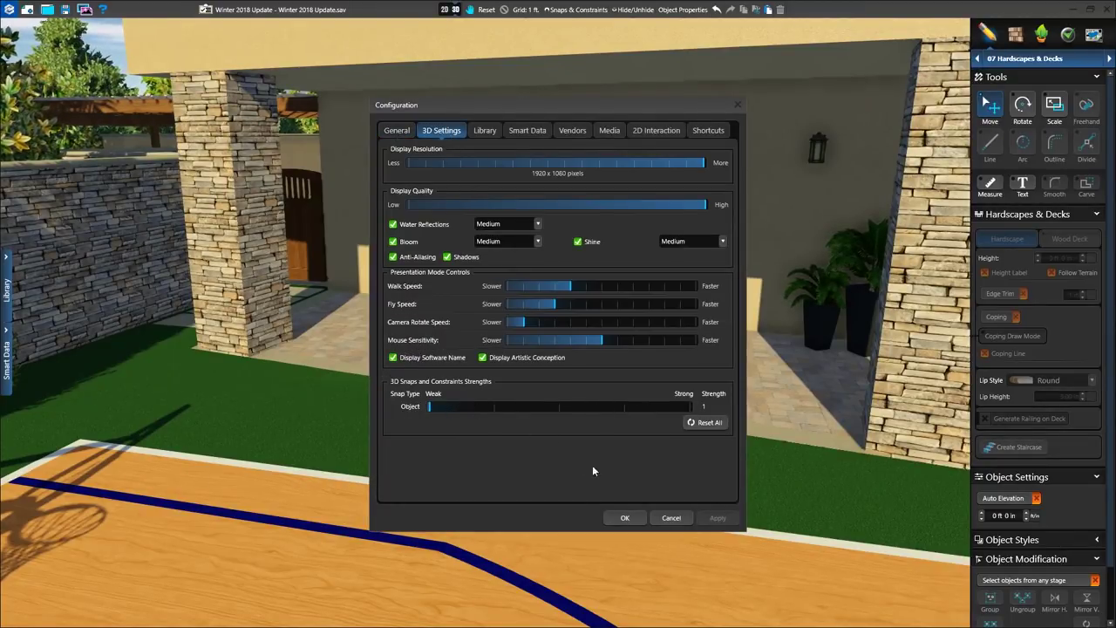
{"action": "left_click", "coordinate": [624, 517]}
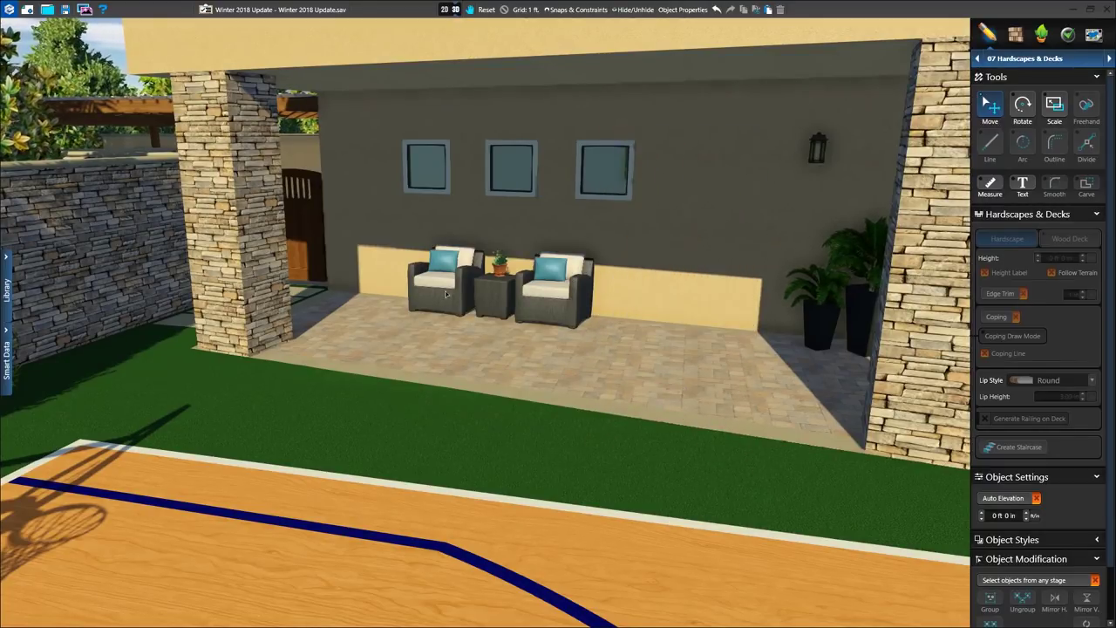
{"action": "left_click", "coordinate": [9, 8]}
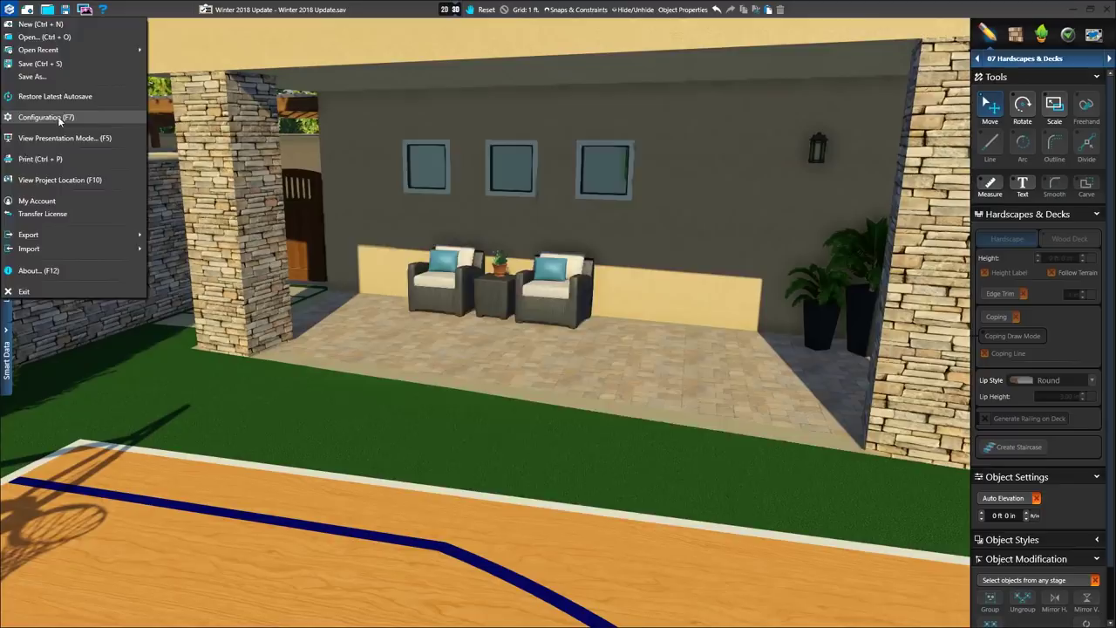
{"action": "left_click", "coordinate": [58, 117]}
{"action": "left_click", "coordinate": [441, 130]}
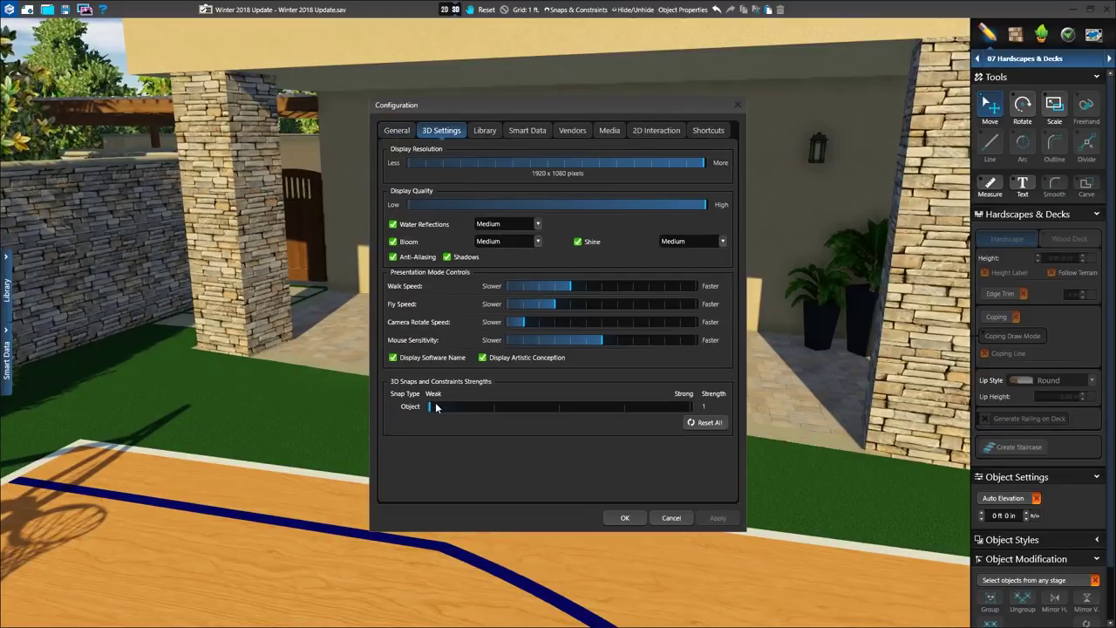
Step: Strengthen object snap, set the glass door into the patio wall, and toggle No Snaps
{"action": "left_click_drag", "start_coordinate": [441, 407], "coordinate": [625, 406]}
{"action": "left_click", "coordinate": [625, 518]}
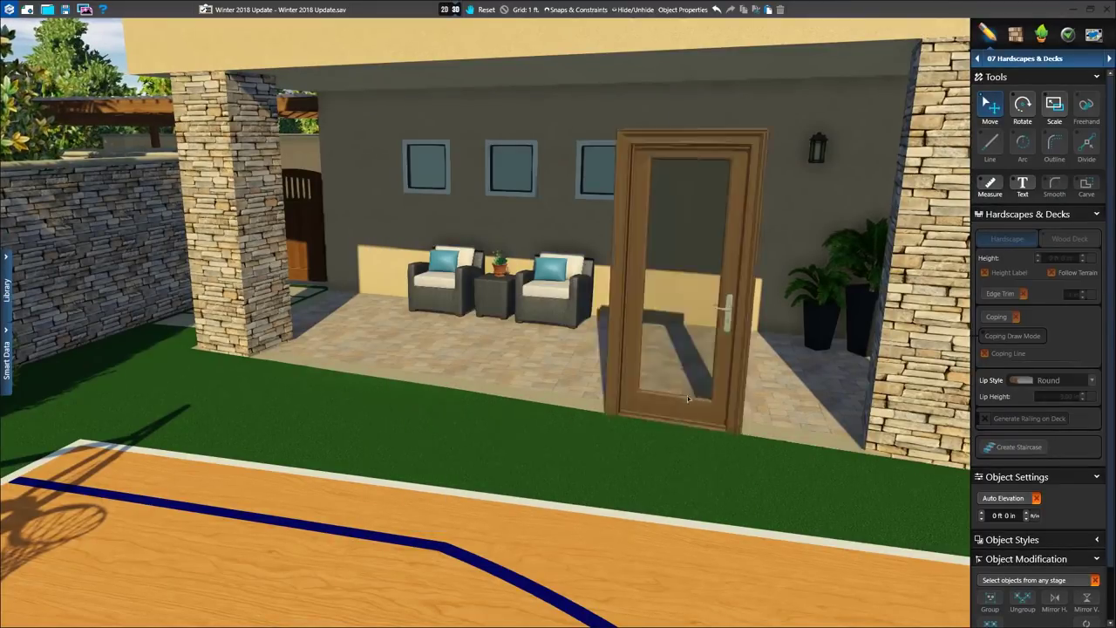
{"action": "left_click", "coordinate": [696, 337]}
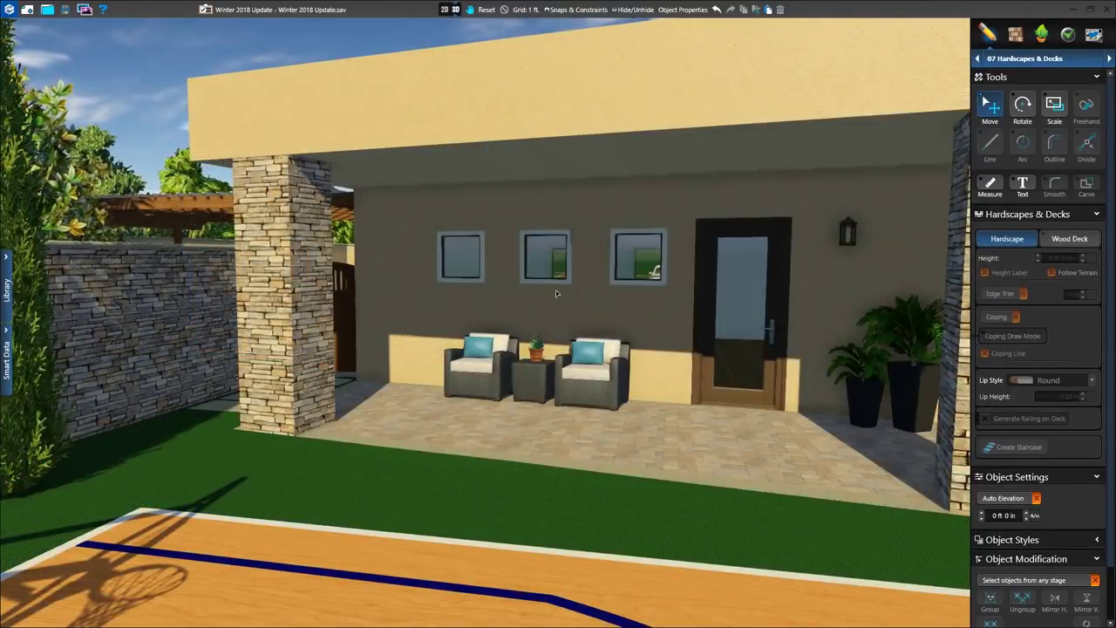
{"action": "left_click", "coordinate": [591, 11]}
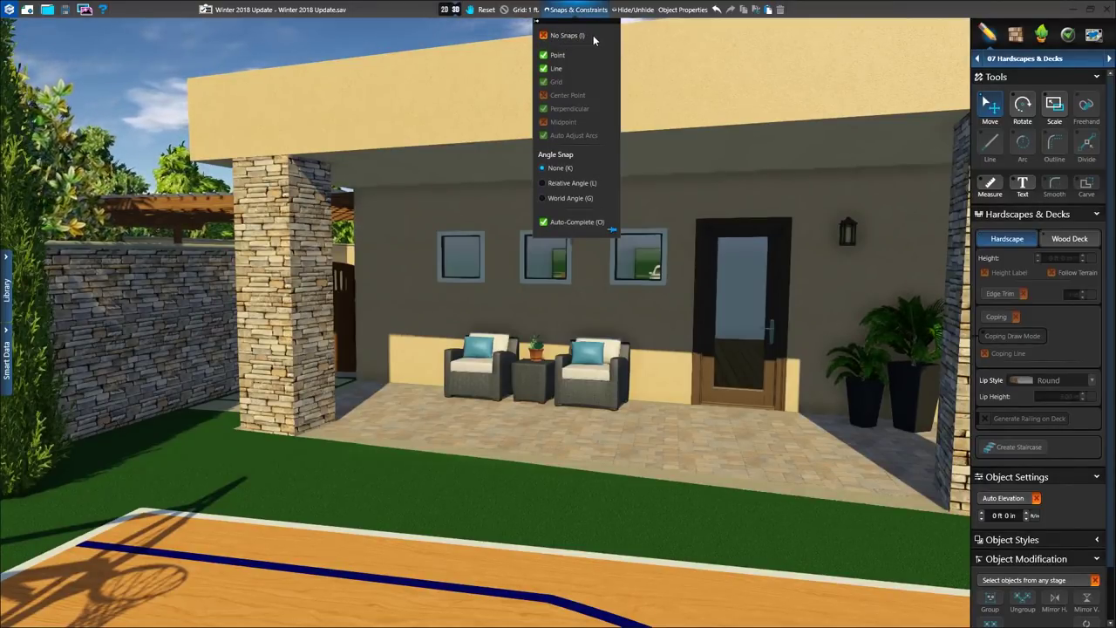
{"action": "left_click", "coordinate": [593, 35]}
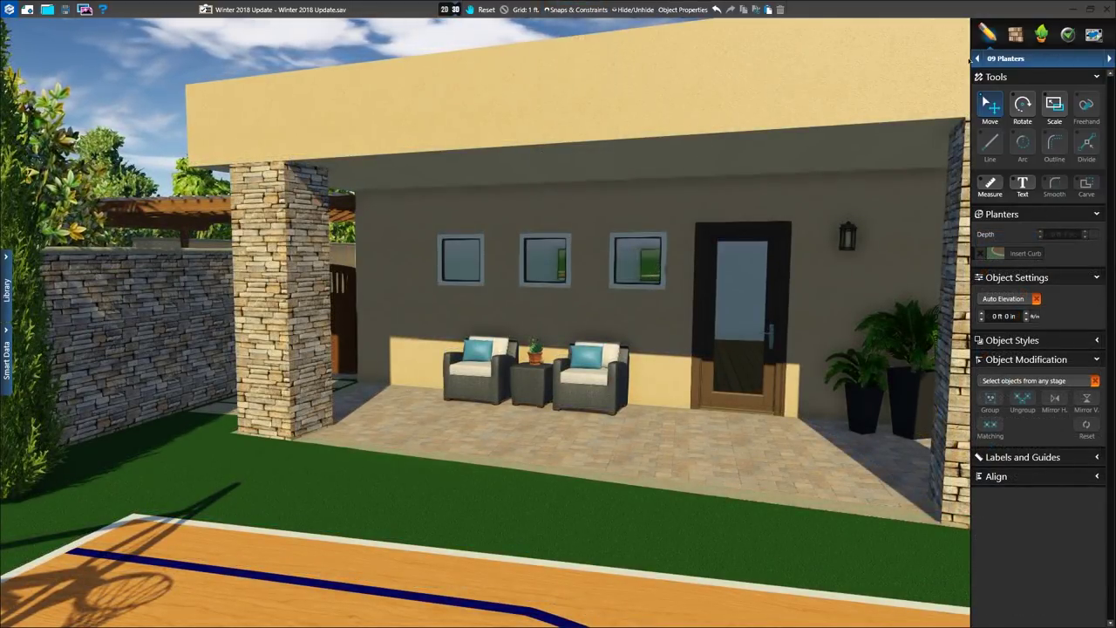
Step: Step through the design stages to reach the 09 Planters stage
{"action": "left_click", "coordinate": [976, 59]}
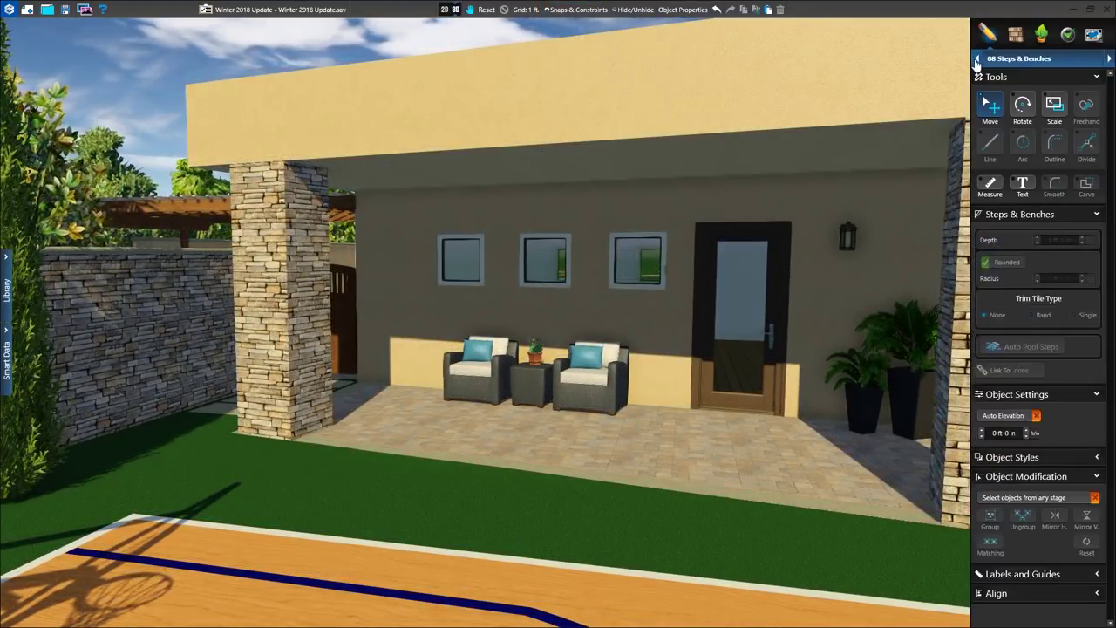
{"action": "left_click", "coordinate": [977, 58]}
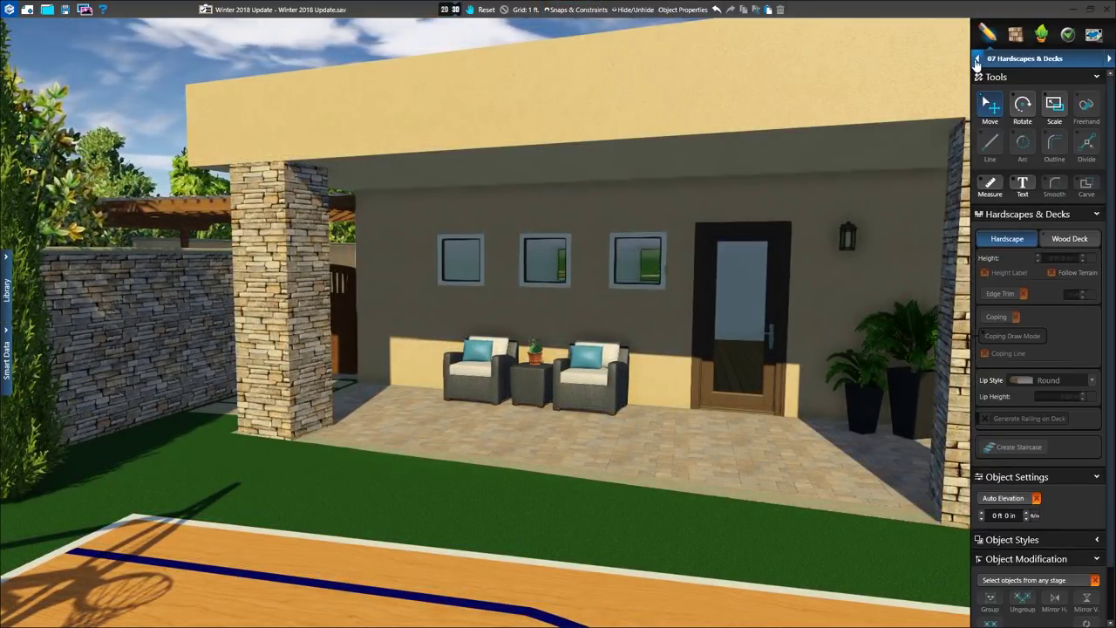
{"action": "left_click", "coordinate": [1109, 58]}
{"action": "left_click", "coordinate": [1110, 59]}
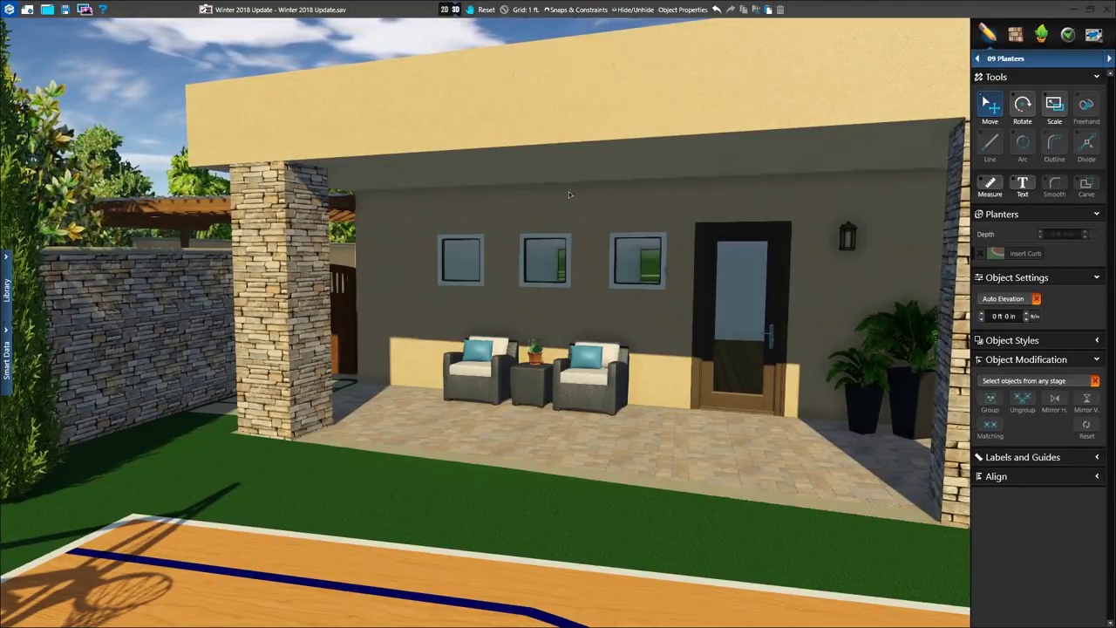
Step: In 2D, move the 2' by 3'9" planter one slot right, then return to 3D
{"action": "left_click", "coordinate": [452, 11]}
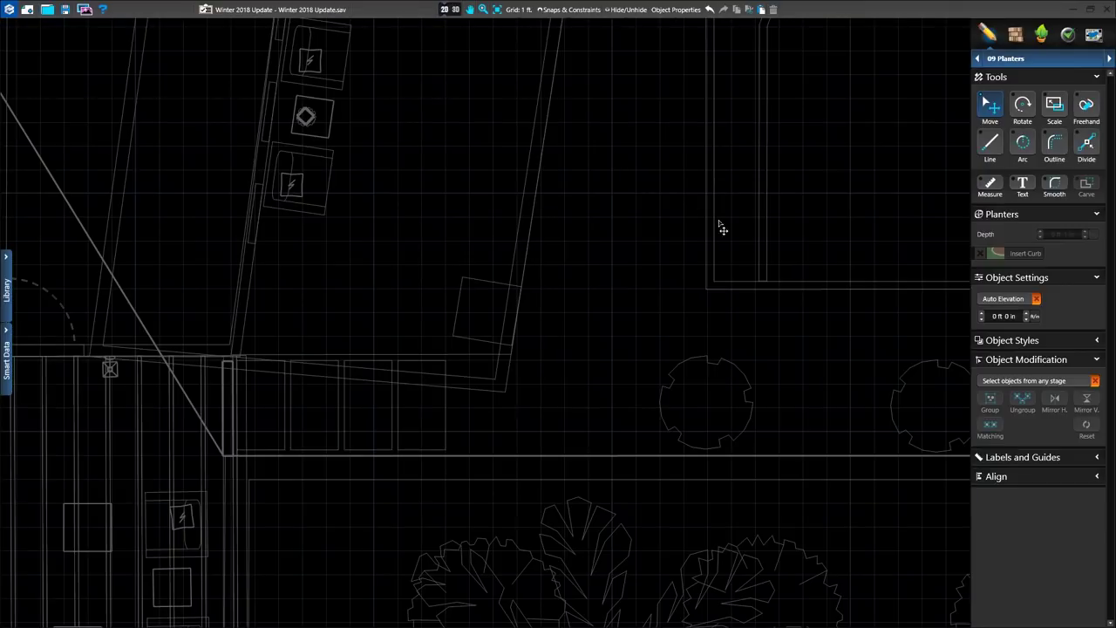
{"action": "left_click", "coordinate": [450, 420]}
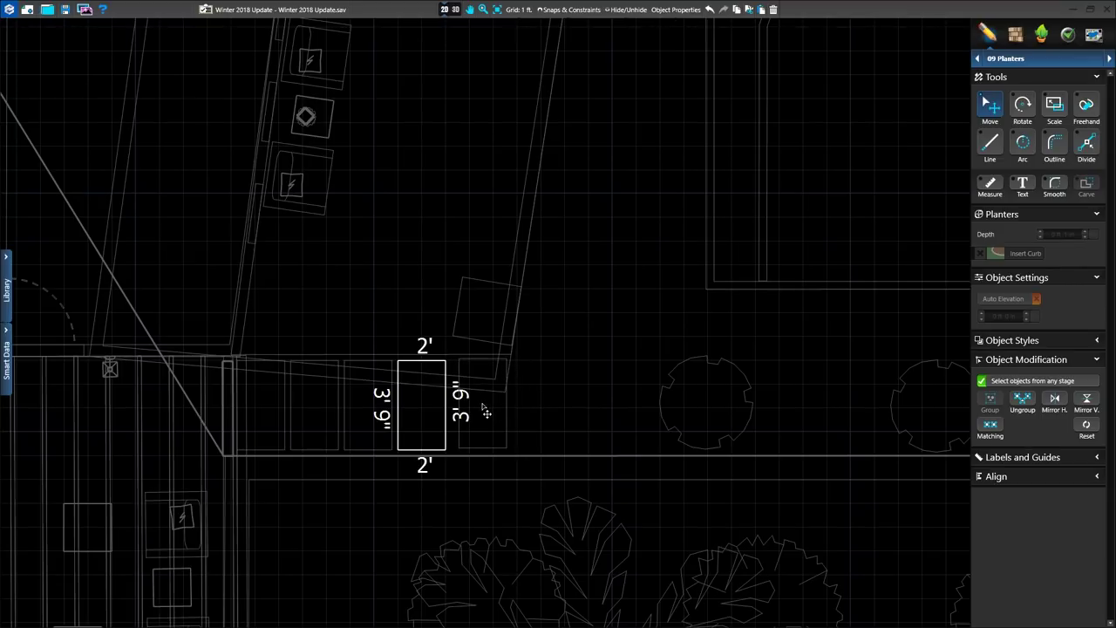
{"action": "left_click_drag", "start_coordinate": [483, 415], "coordinate": [483, 415]}
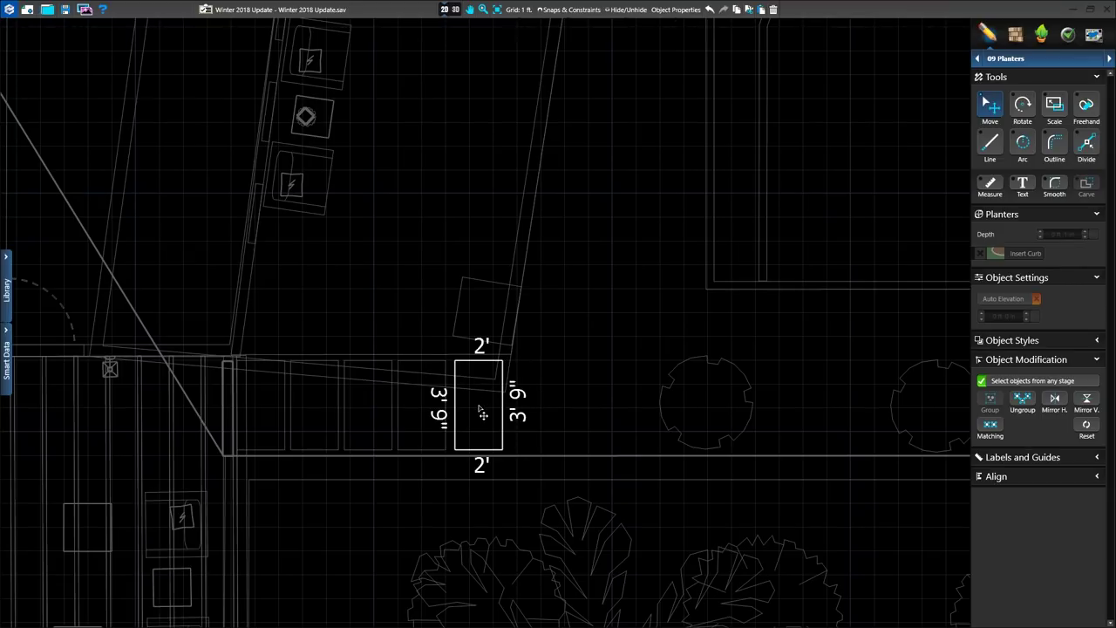
{"action": "left_click", "coordinate": [456, 9]}
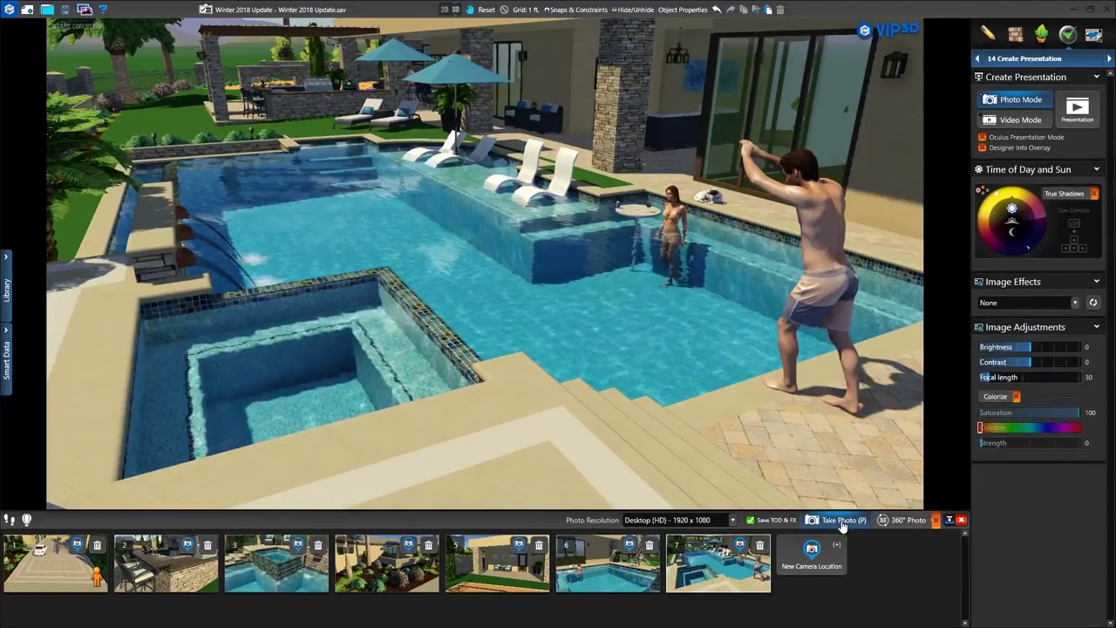
Step: Take photos from all cameras, drag the spa camera from slot 3 to 5, and preview cameras 5 and 6
{"action": "left_click", "coordinate": [614, 567]}
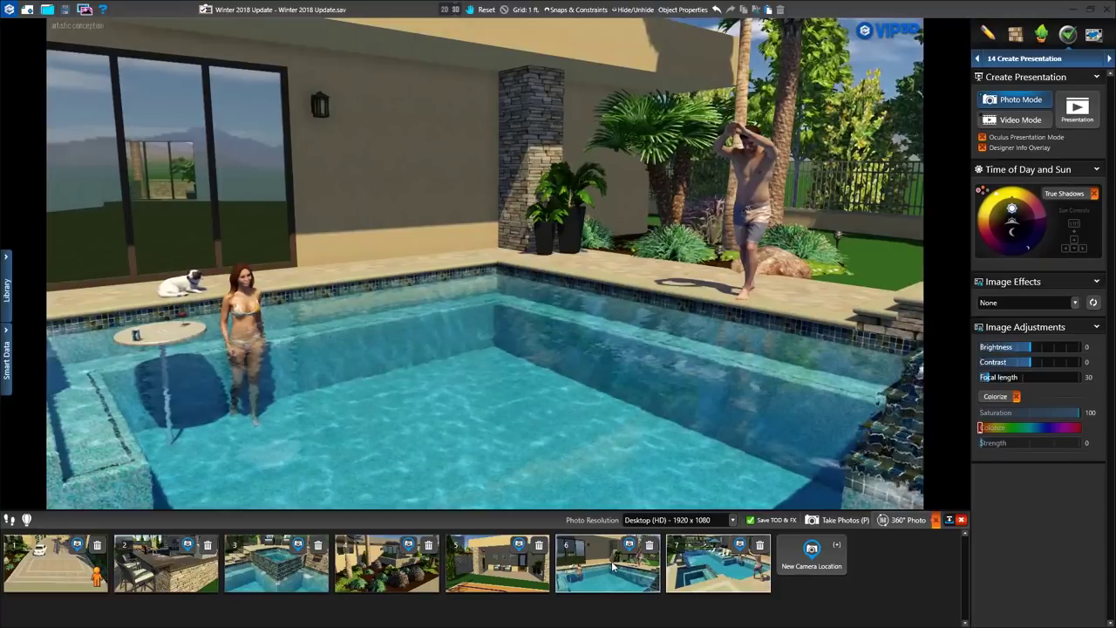
{"action": "left_click", "coordinate": [822, 524]}
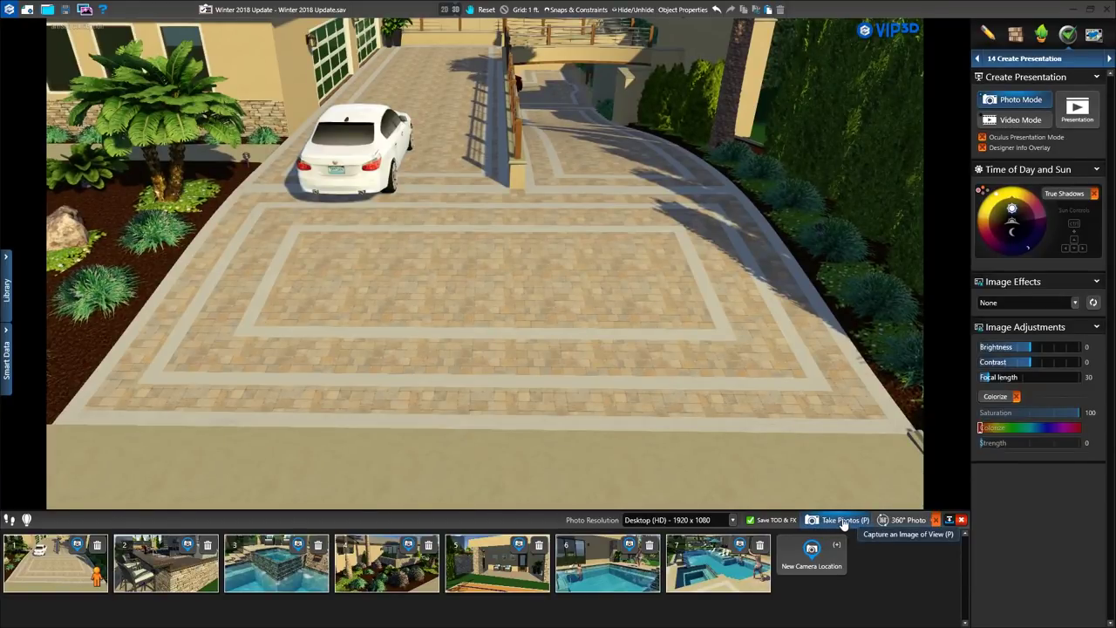
{"action": "left_click", "coordinate": [328, 565]}
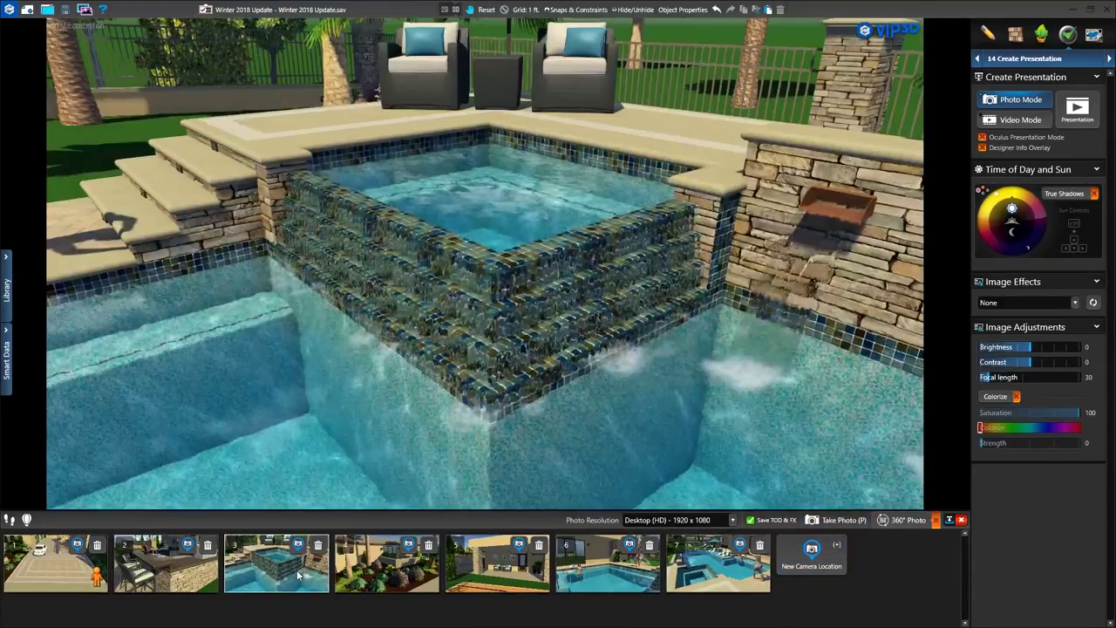
{"action": "left_click_drag", "start_coordinate": [328, 565], "coordinate": [534, 559]}
{"action": "left_click", "coordinate": [500, 577]}
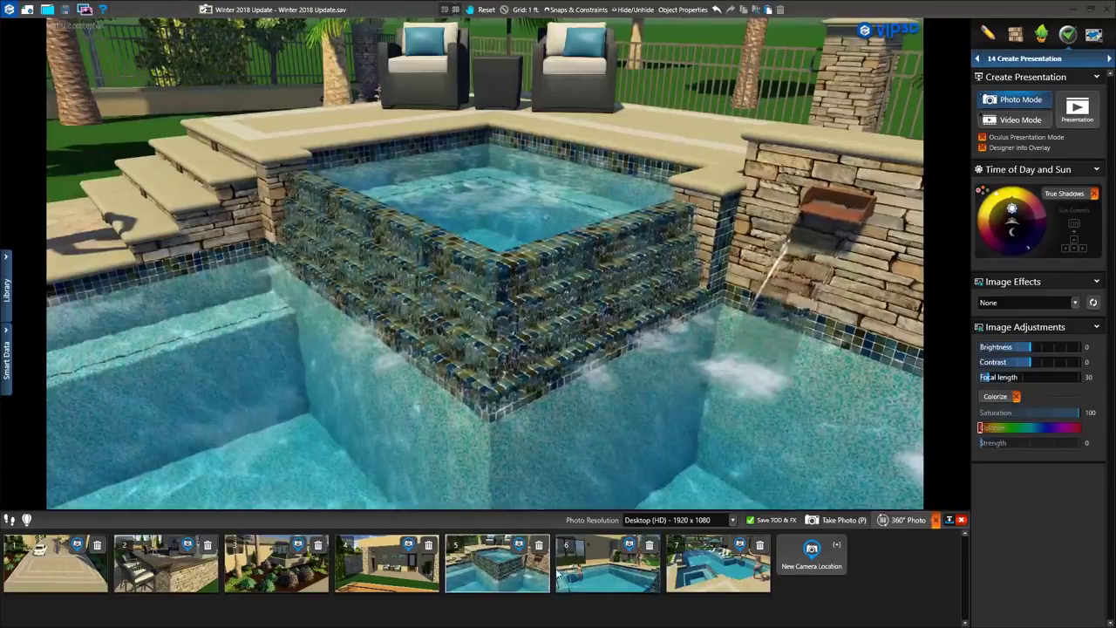
{"action": "left_click", "coordinate": [612, 572]}
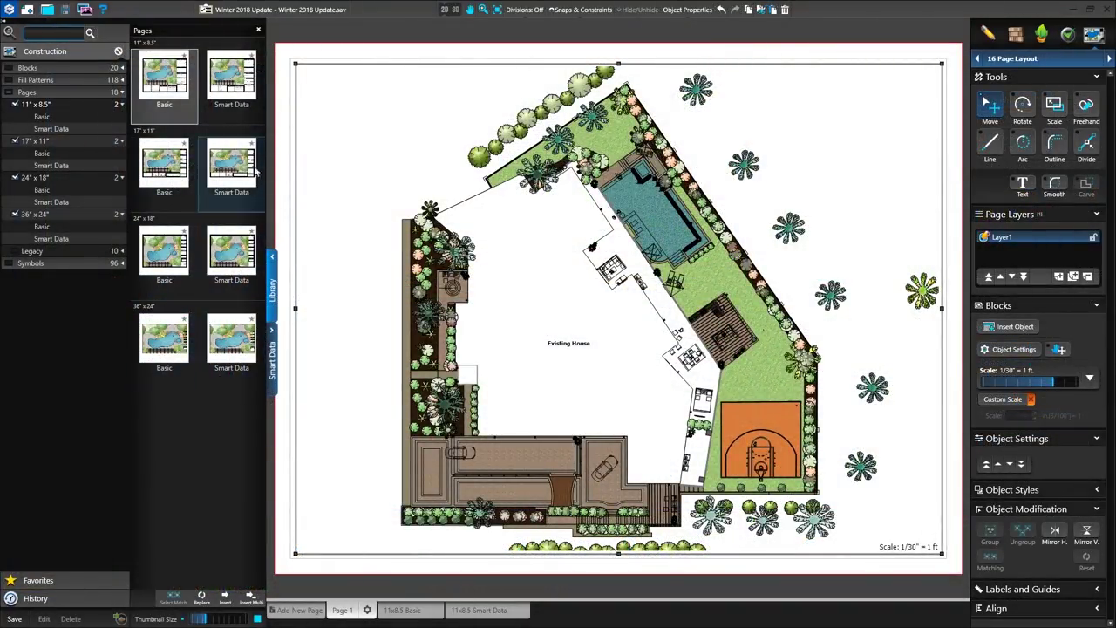
Step: Open the 11x8.5 Smart Data page and zoom into the Pool Specs tables
{"action": "left_click", "coordinate": [417, 615]}
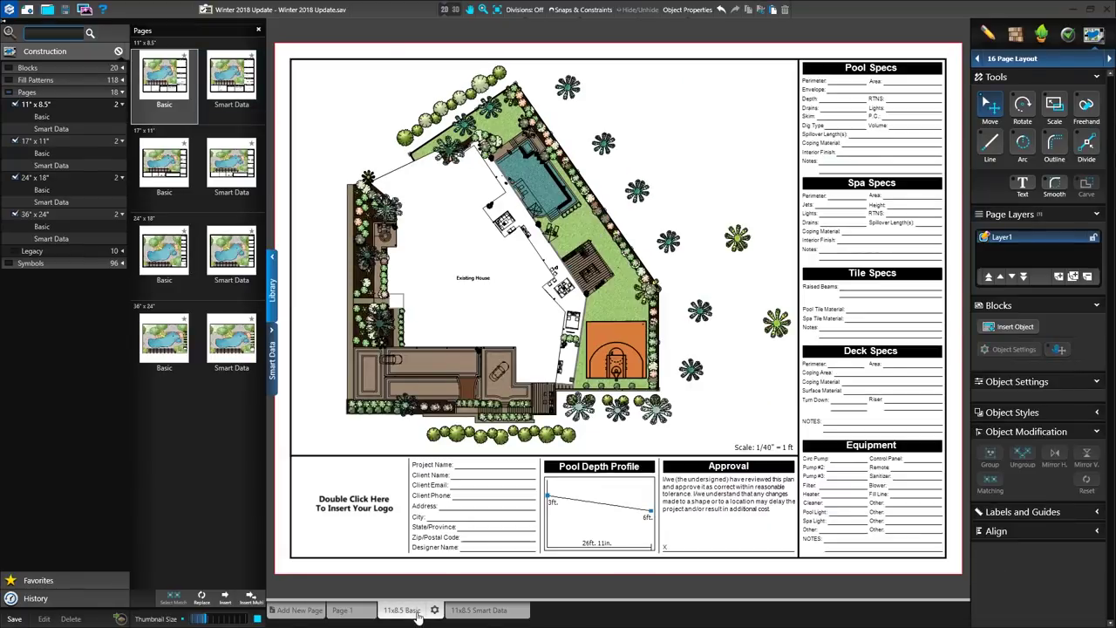
{"action": "left_click", "coordinate": [478, 614]}
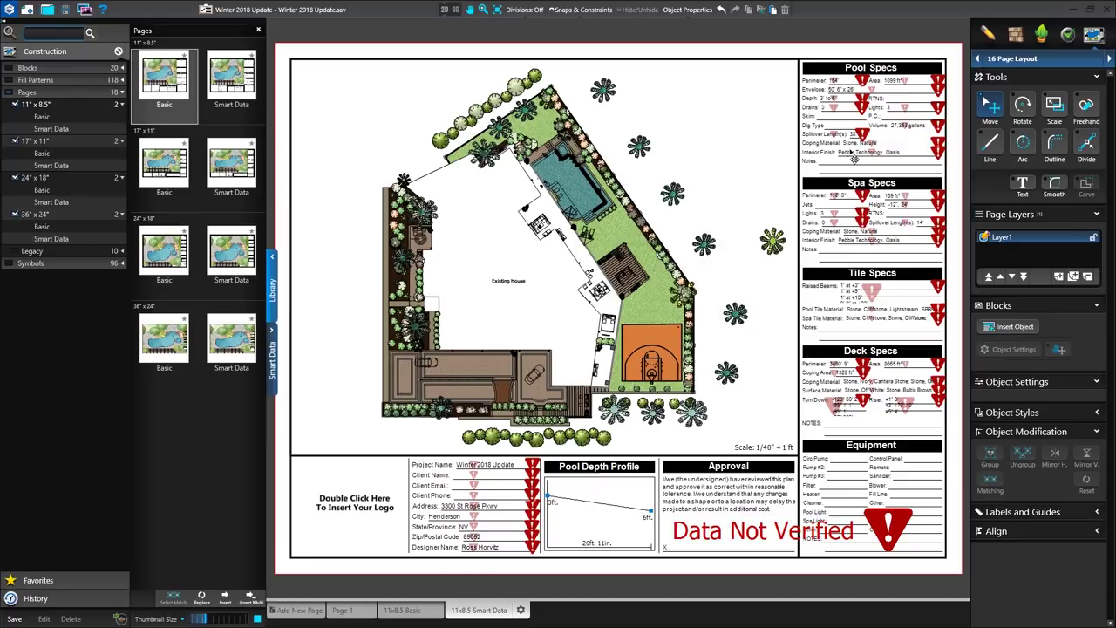
{"action": "middle_click_drag", "start_coordinate": [852, 155], "coordinate": [688, 291]}
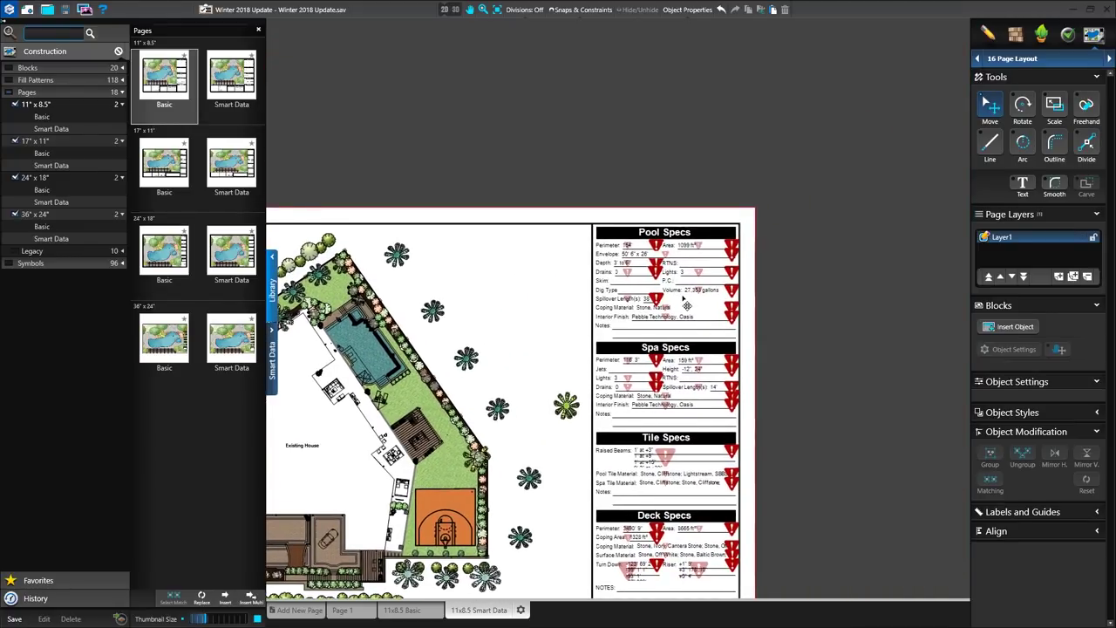
{"action": "scroll", "coordinate": [687, 305], "scroll_direction": "up", "scroll_amount": 2}
{"action": "scroll", "coordinate": [687, 305], "scroll_direction": "up", "scroll_amount": 1}
{"action": "scroll", "coordinate": [687, 305], "scroll_direction": "up", "scroll_amount": 1}
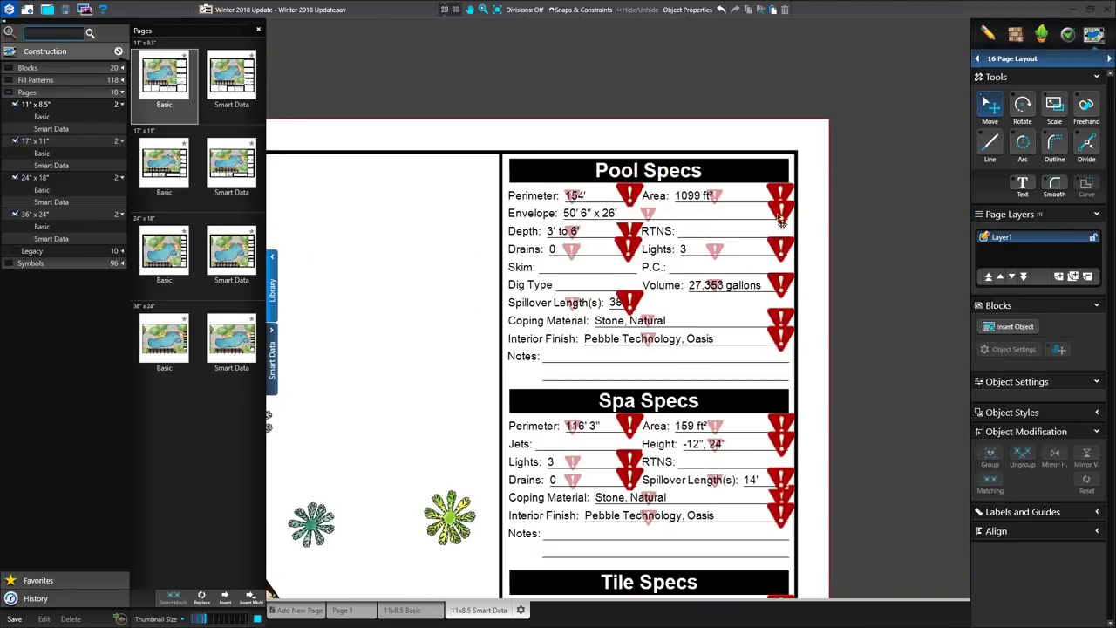
Step: Verify the Pool Specs smart data to clear the red warnings, then fit the page in view
{"action": "left_click", "coordinate": [785, 199]}
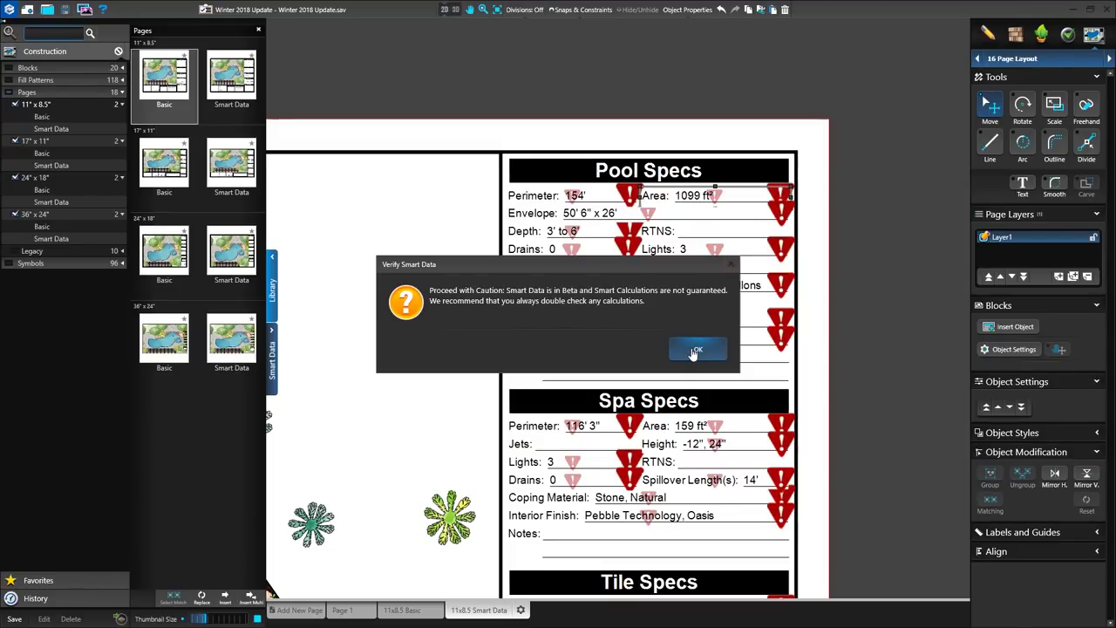
{"action": "left_click", "coordinate": [695, 353]}
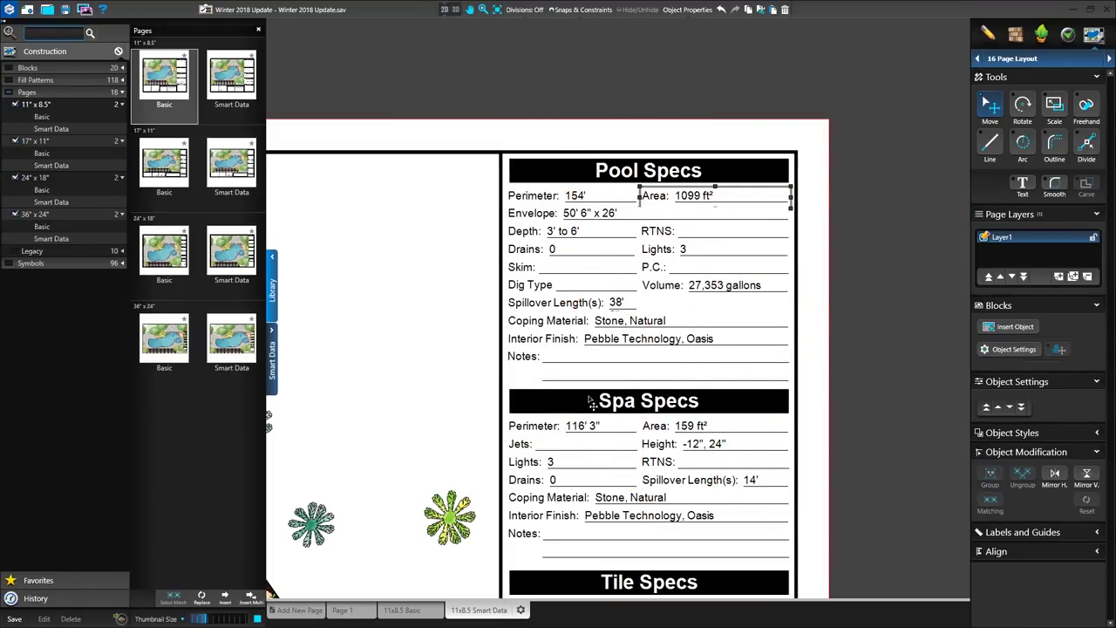
{"action": "left_click", "coordinate": [505, 48]}
{"action": "left_click", "coordinate": [496, 13]}
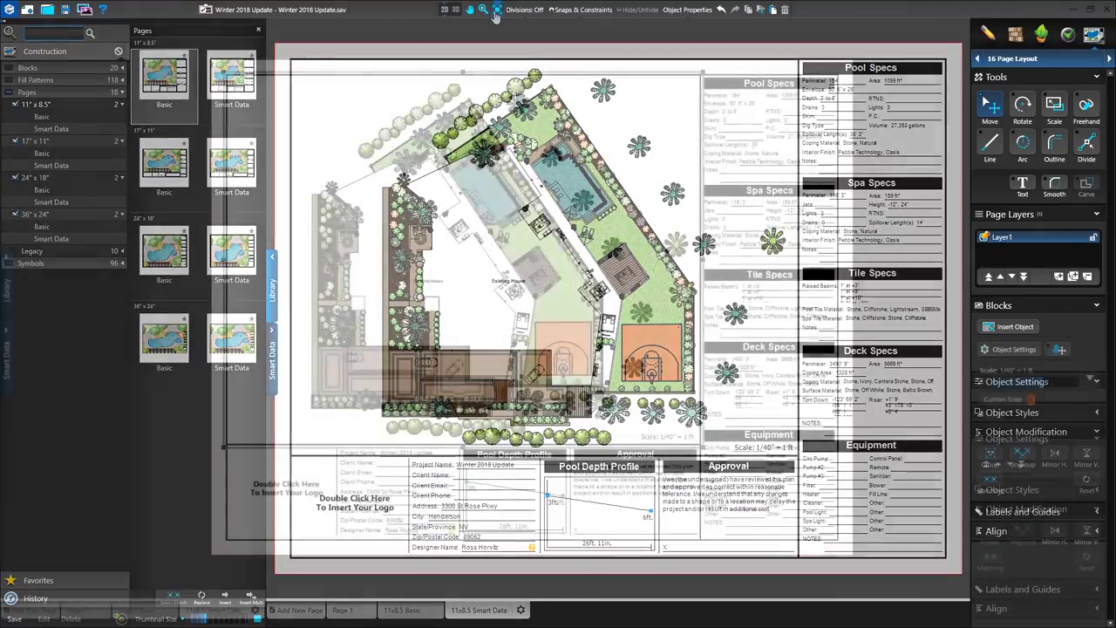
Step: Select the site plan on the construction page and open the File menu to head back to the 3D scene
{"action": "left_click", "coordinate": [523, 261]}
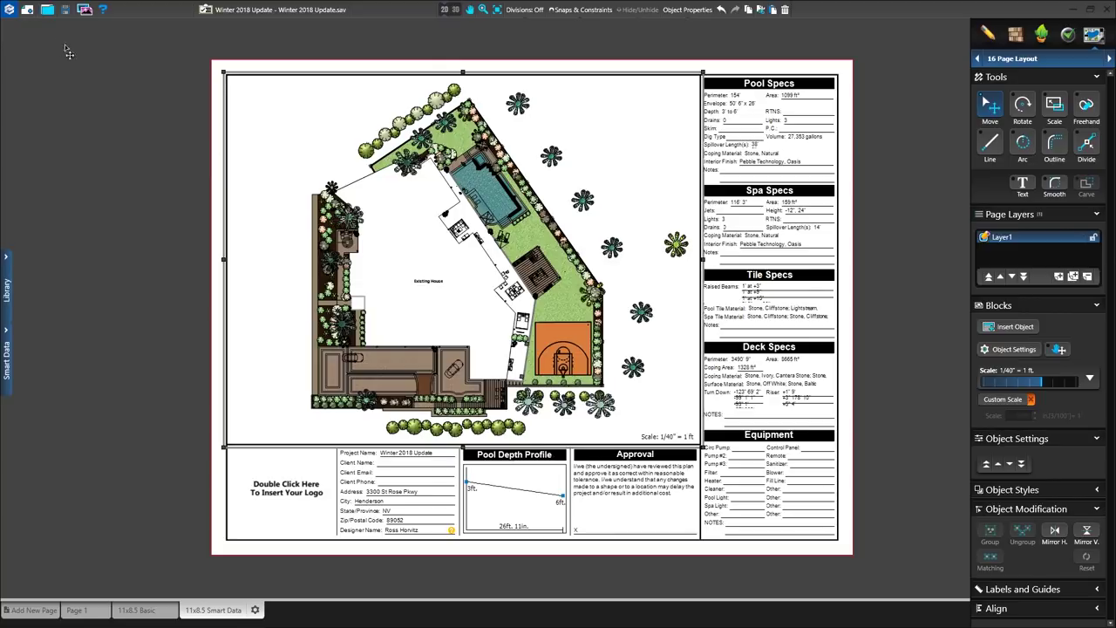
{"action": "left_click", "coordinate": [7, 12]}
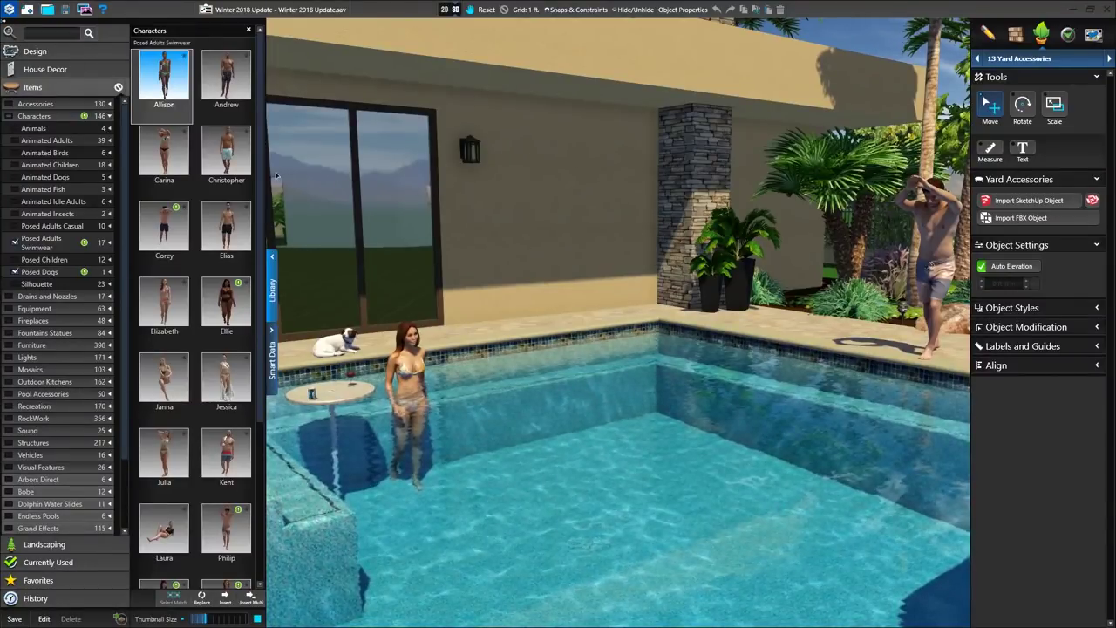
Step: Scroll through the Characters thumbnails, then collapse Characters and expand the SR Smith product category
{"action": "scroll", "coordinate": [249, 277], "scroll_direction": "down", "scroll_amount": 4}
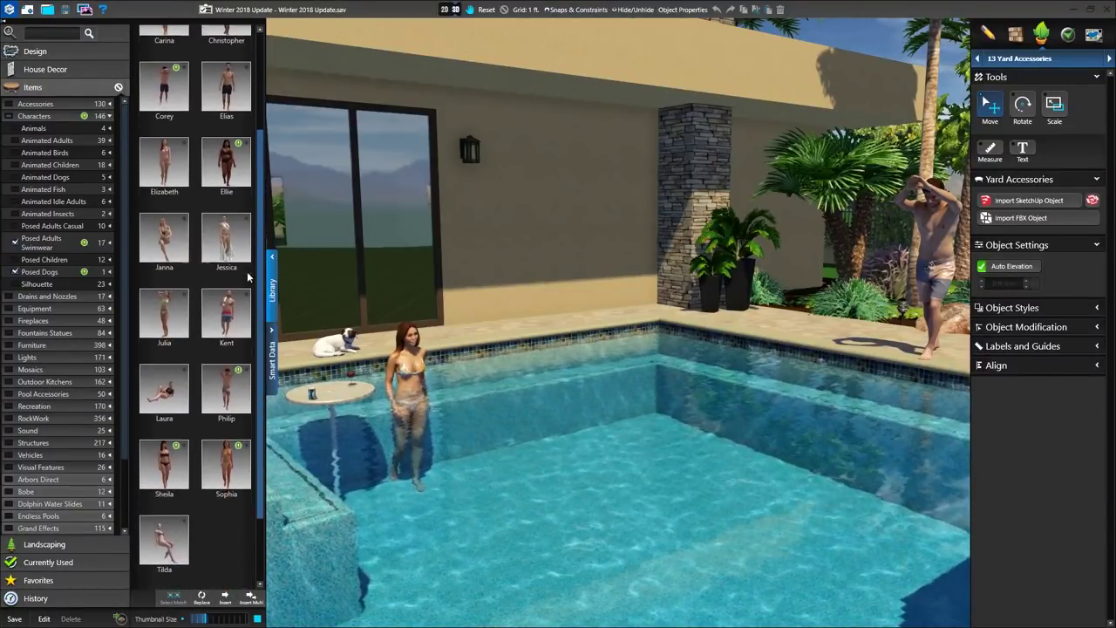
{"action": "scroll", "coordinate": [253, 314], "scroll_direction": "down", "scroll_amount": 2}
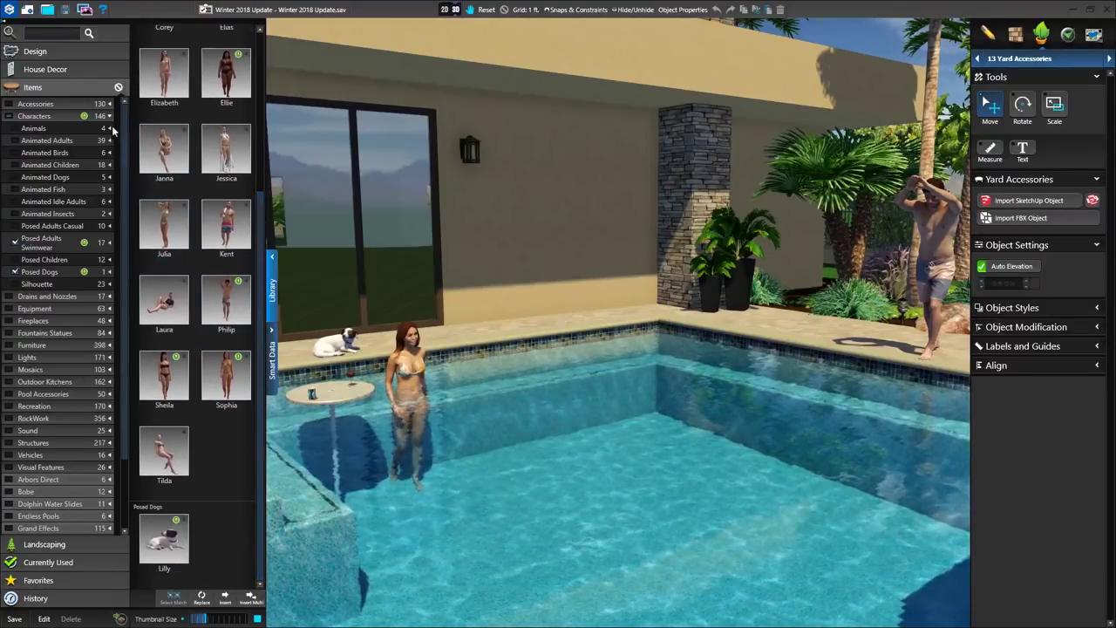
{"action": "left_click", "coordinate": [77, 114]}
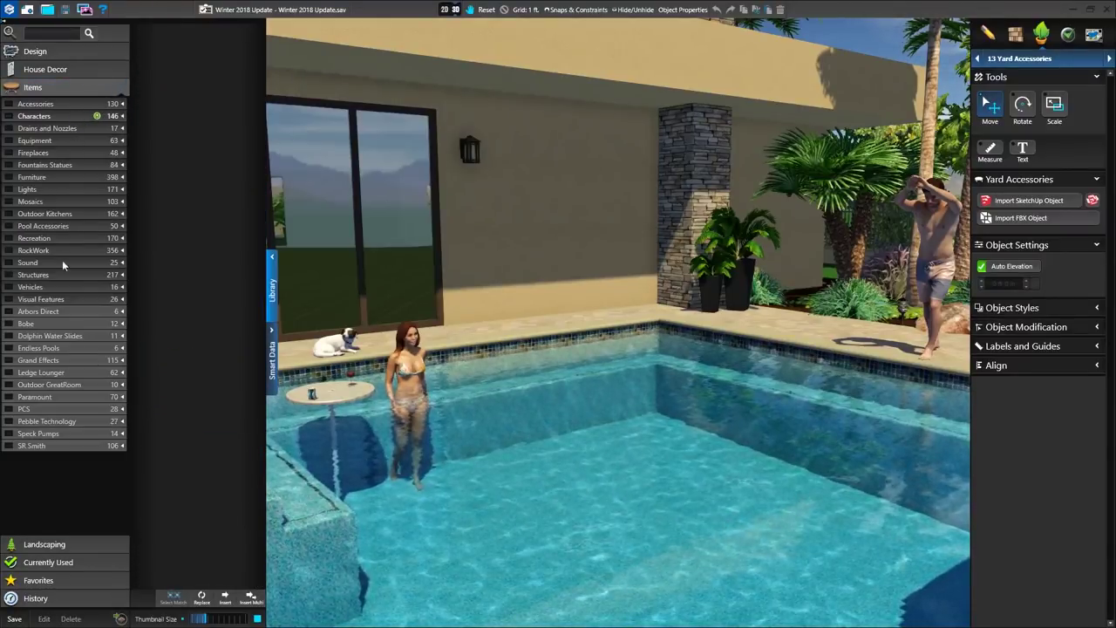
{"action": "left_click", "coordinate": [35, 446]}
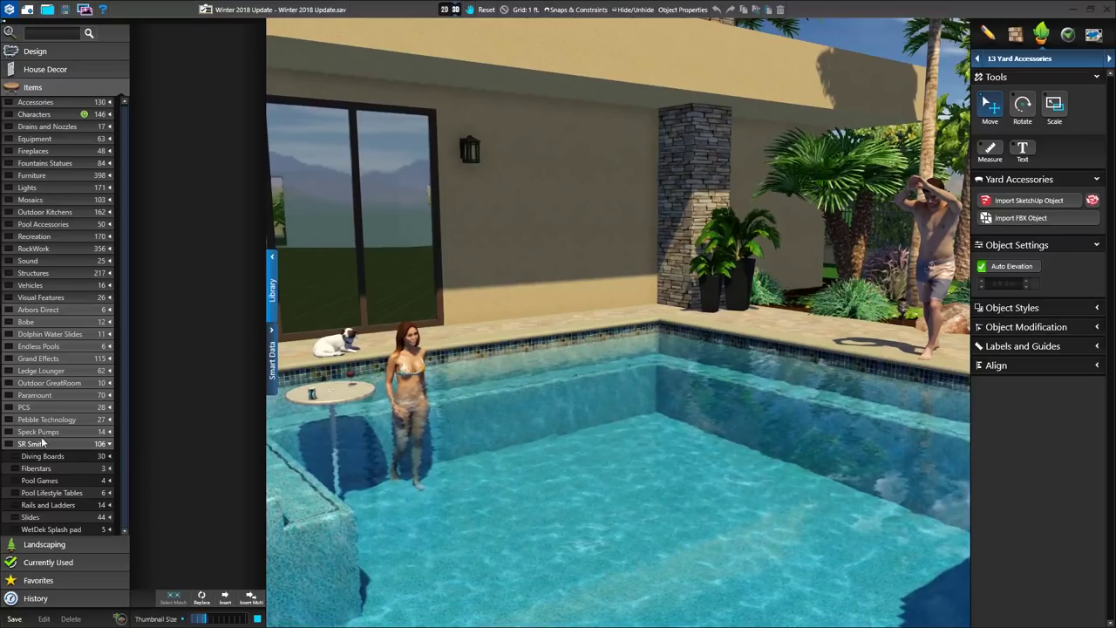